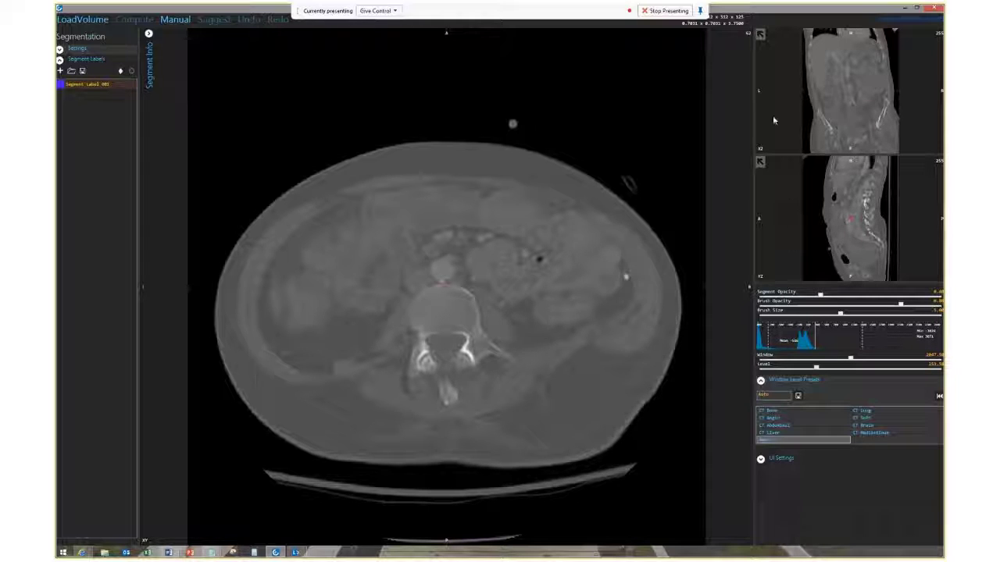
Cycle coronal, sagittal, then axial views into the main view and page through axial slices.
left_click(760, 35)
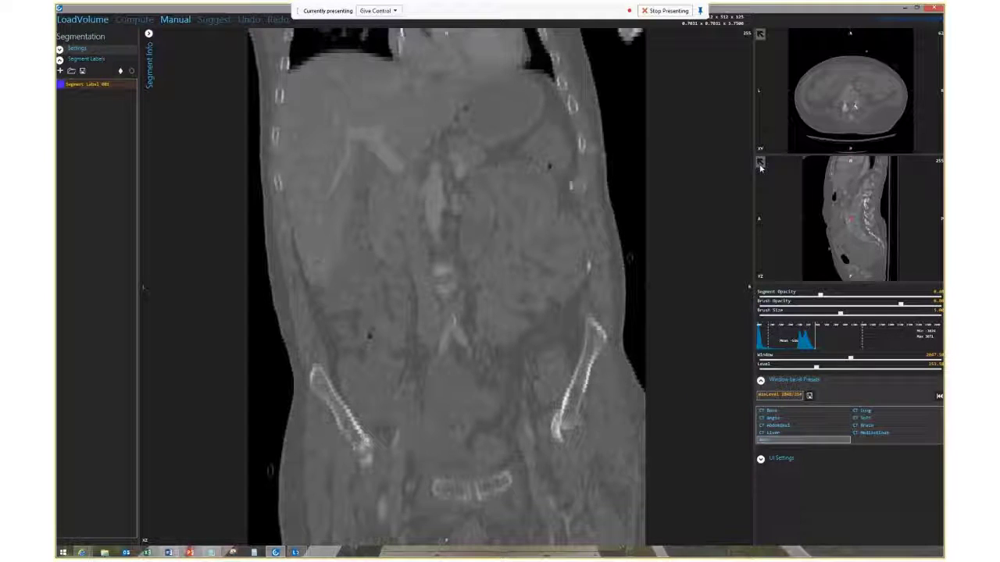
left_click(760, 161)
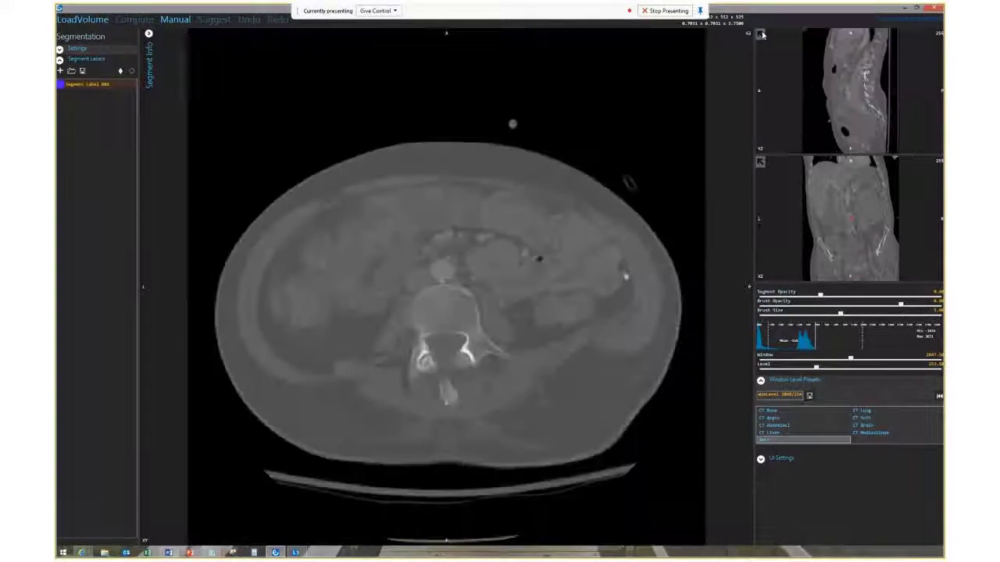
left_click(761, 35)
scroll(483, 333, "down", 6)
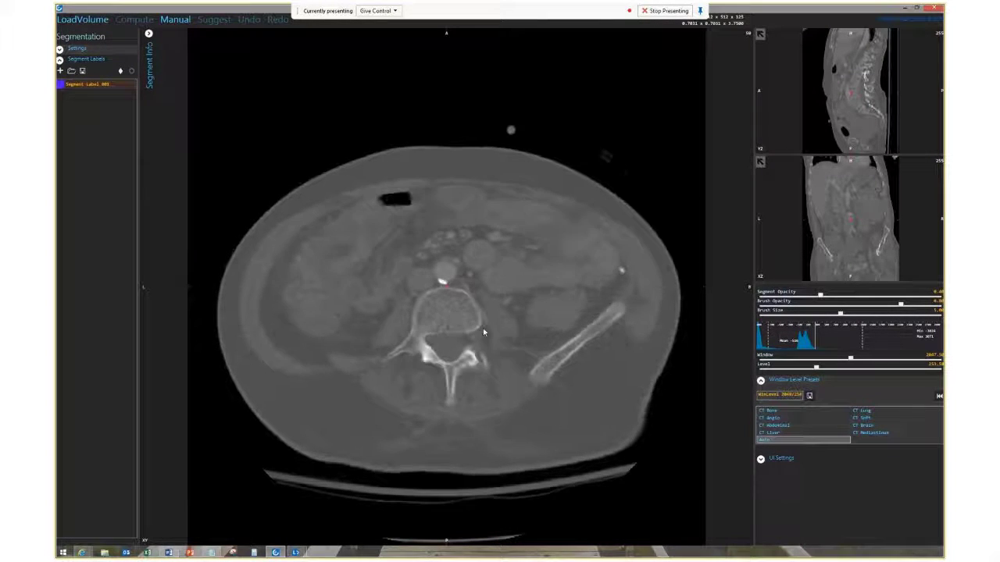
scroll(483, 331, "down", 3)
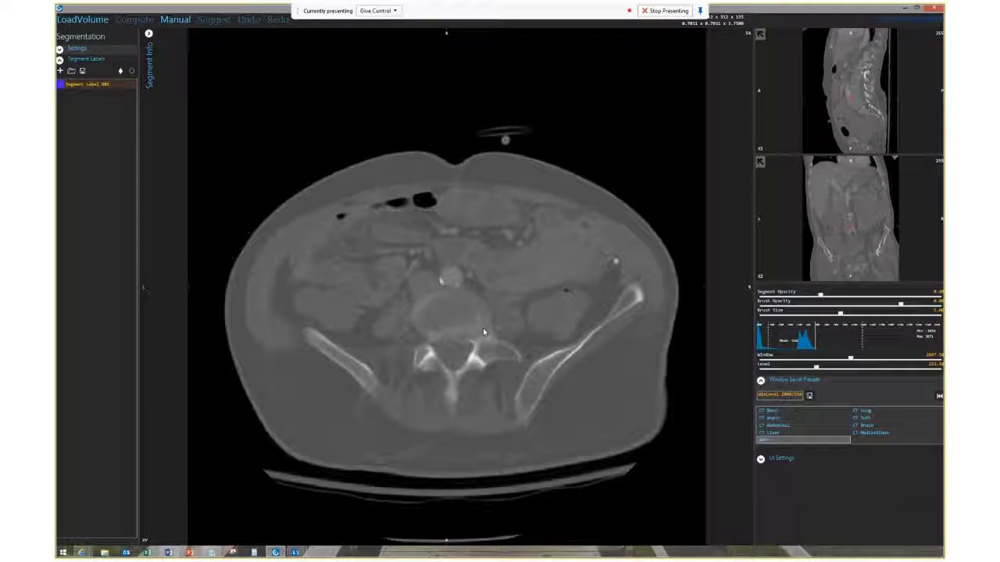
scroll(483, 332, "down", 1)
scroll(483, 332, "up", 3)
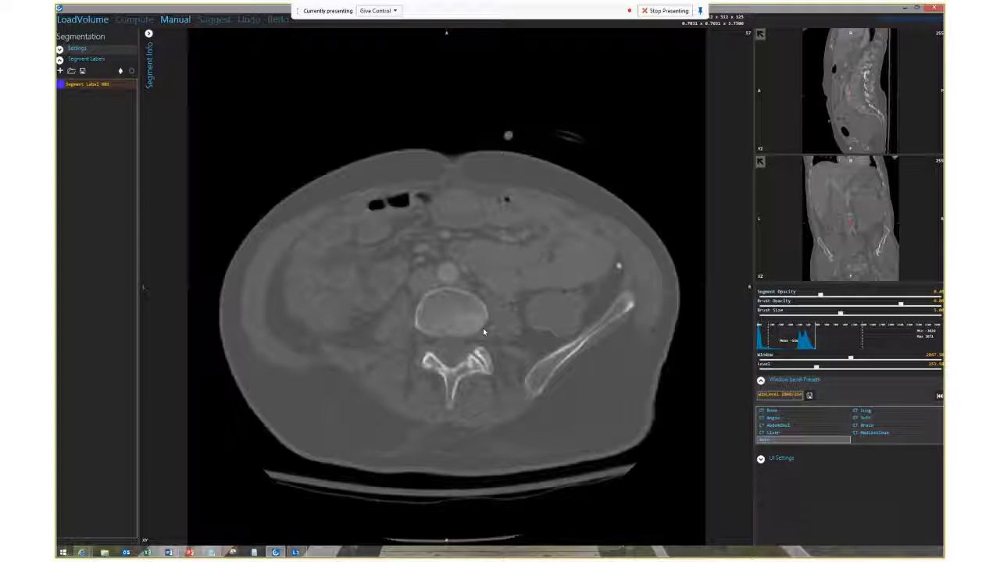
scroll(482, 332, "up", 6)
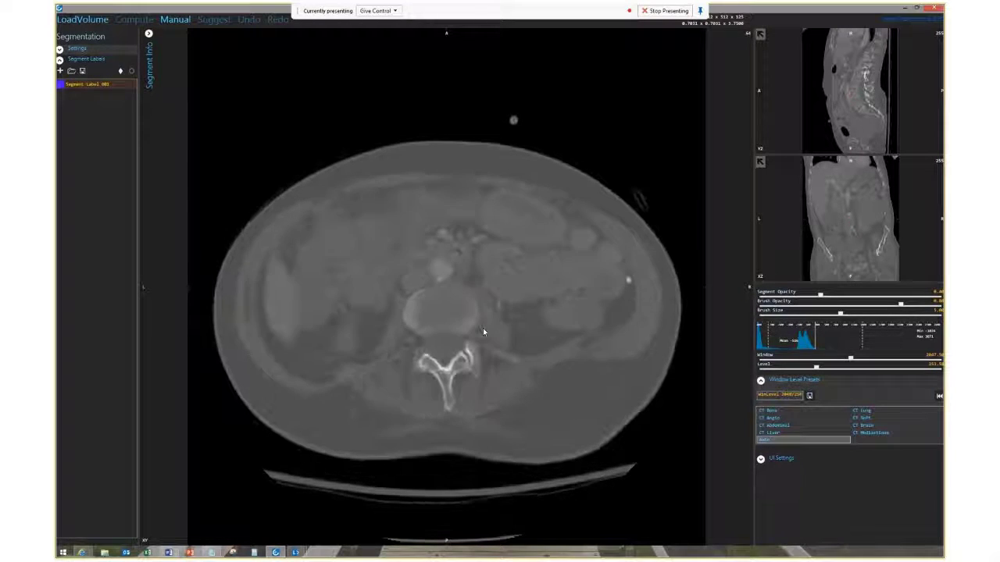
scroll(483, 332, "up", 3)
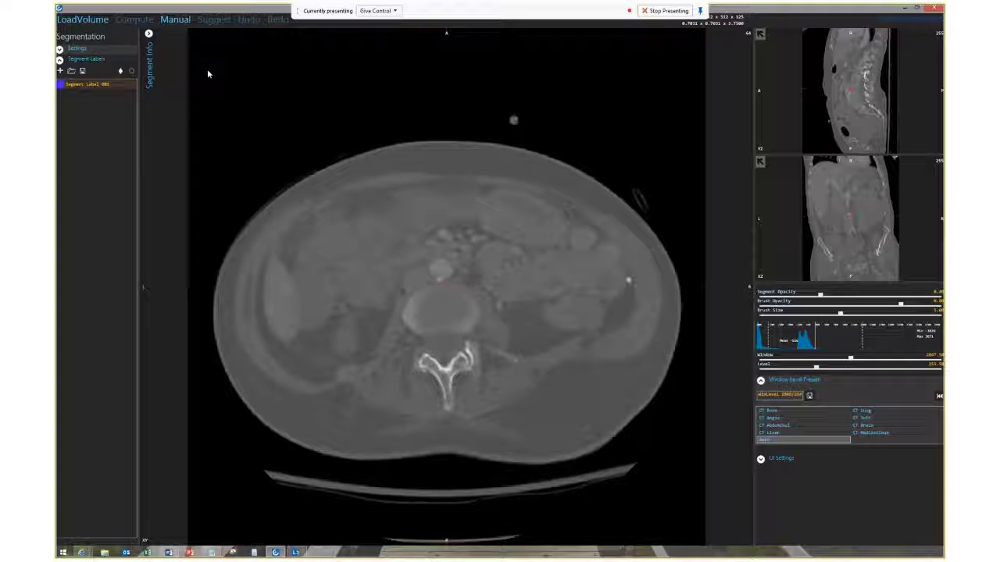
left_click(60, 49)
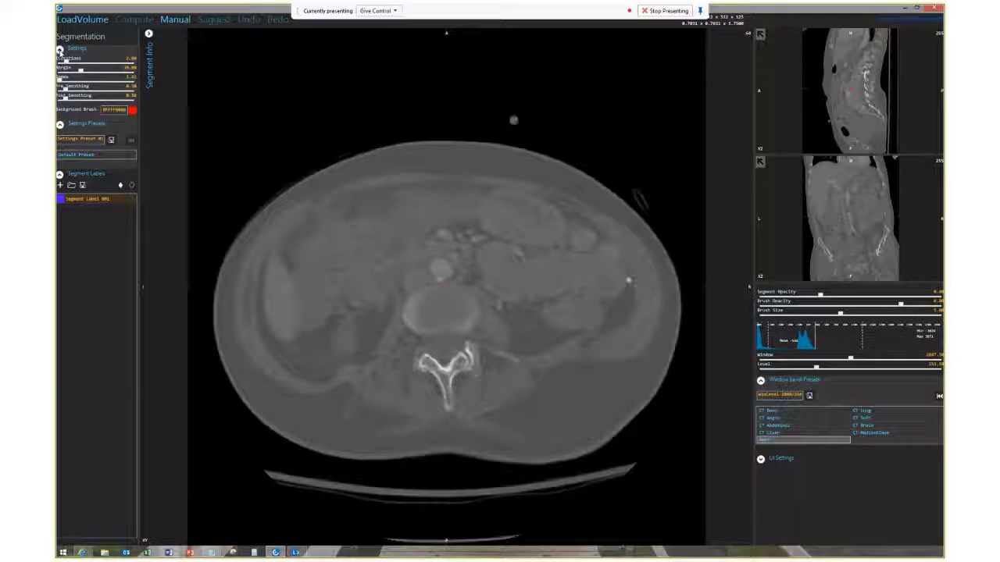
left_click(59, 49)
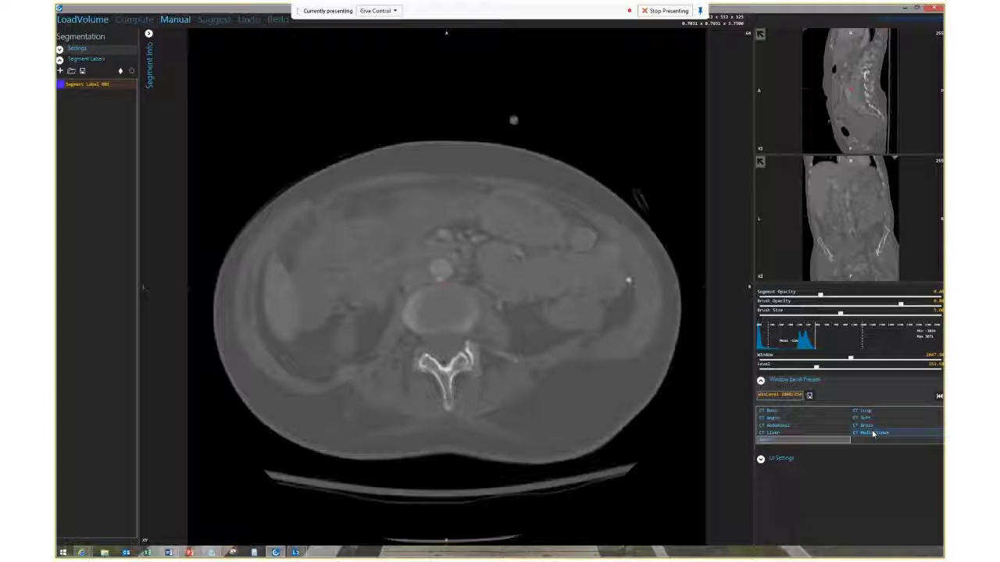
Apply the CT Liver window/level preset and move to axial slice 71 through both kidneys.
left_click(788, 434)
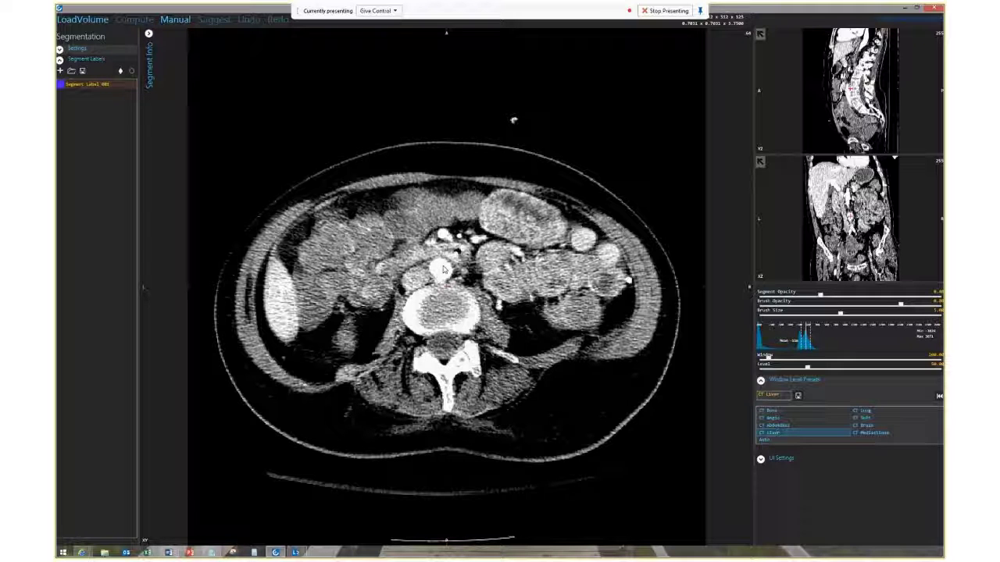
scroll(443, 270, "down", 1)
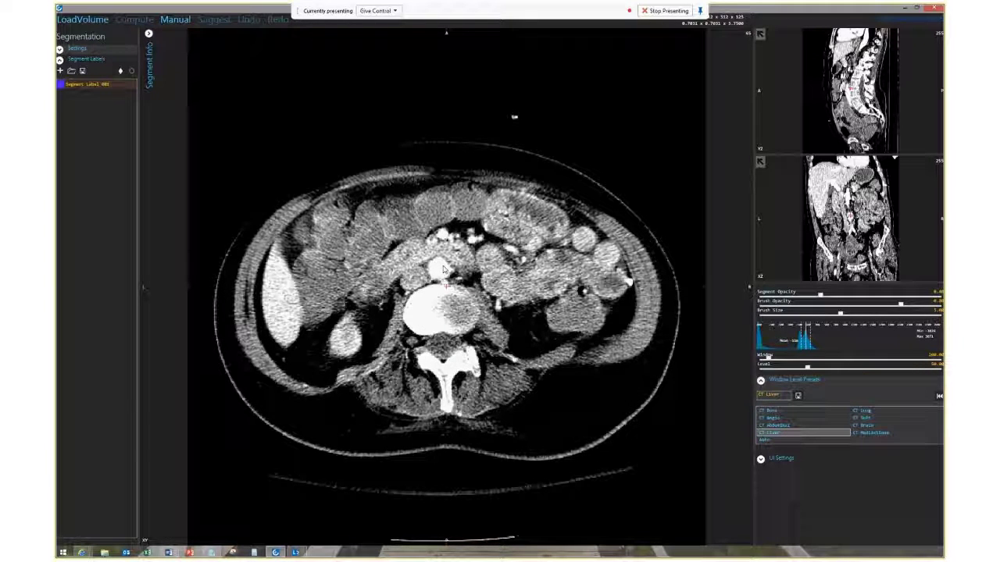
scroll(443, 270, "down", 2)
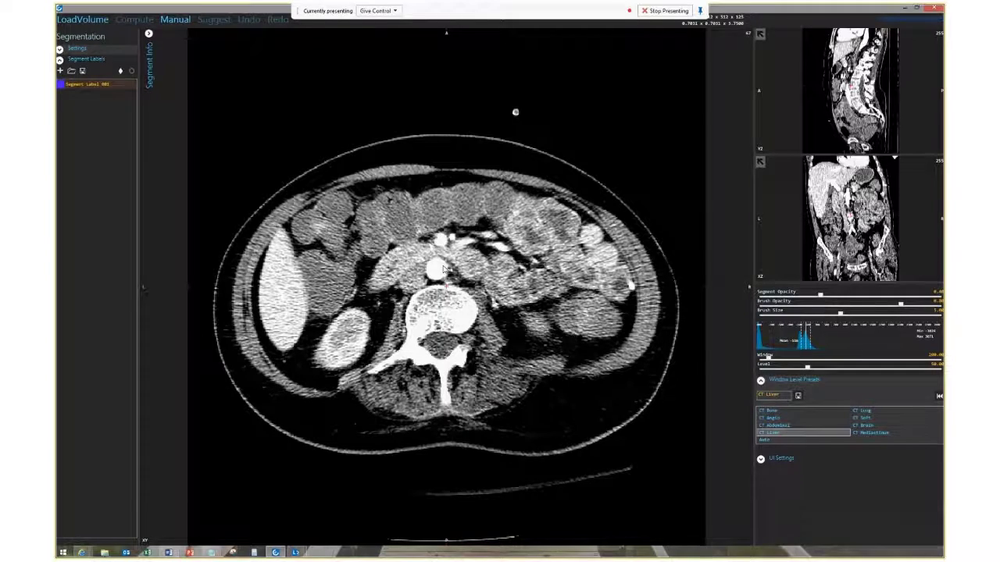
scroll(443, 269, "down", 1)
scroll(443, 269, "down", 2)
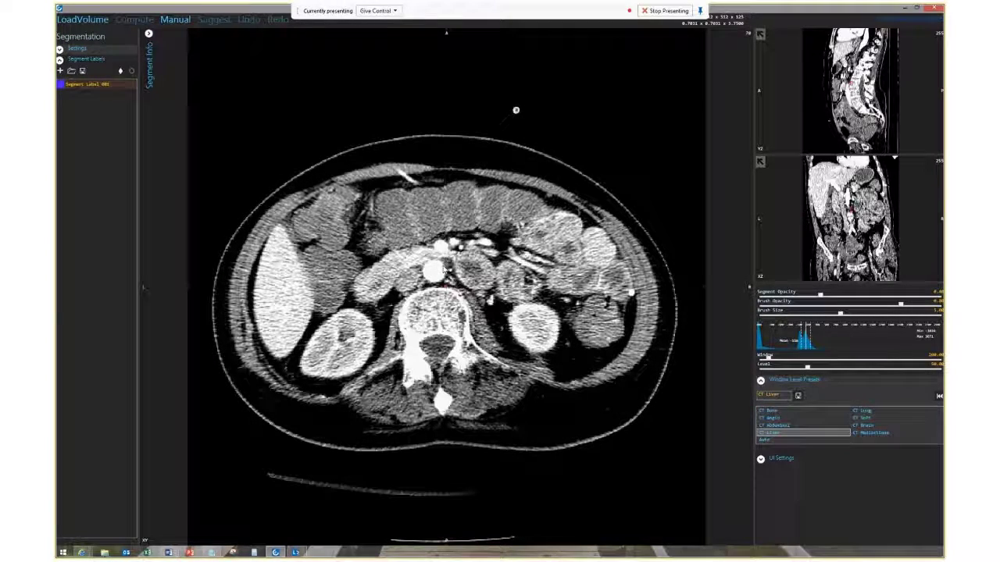
scroll(552, 329, "down", 1)
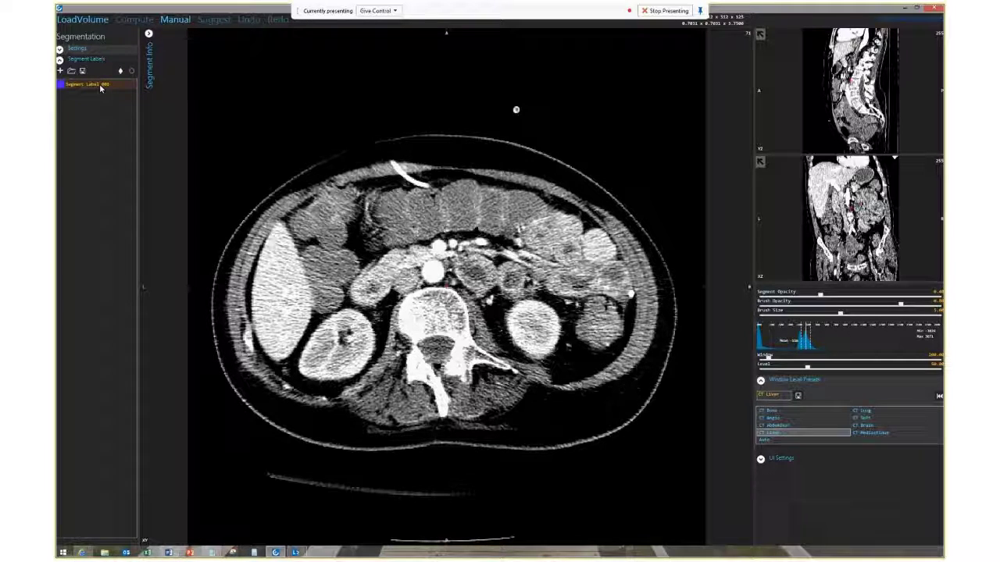
Rename Segment Label 001 to Kidney and bring up its colour palette.
double_click(100, 89)
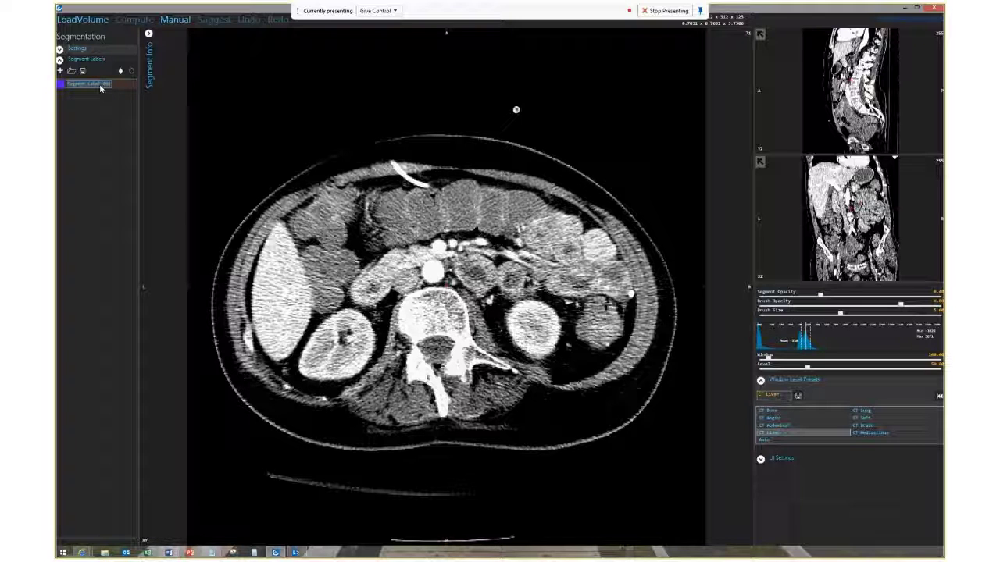
type("Li")
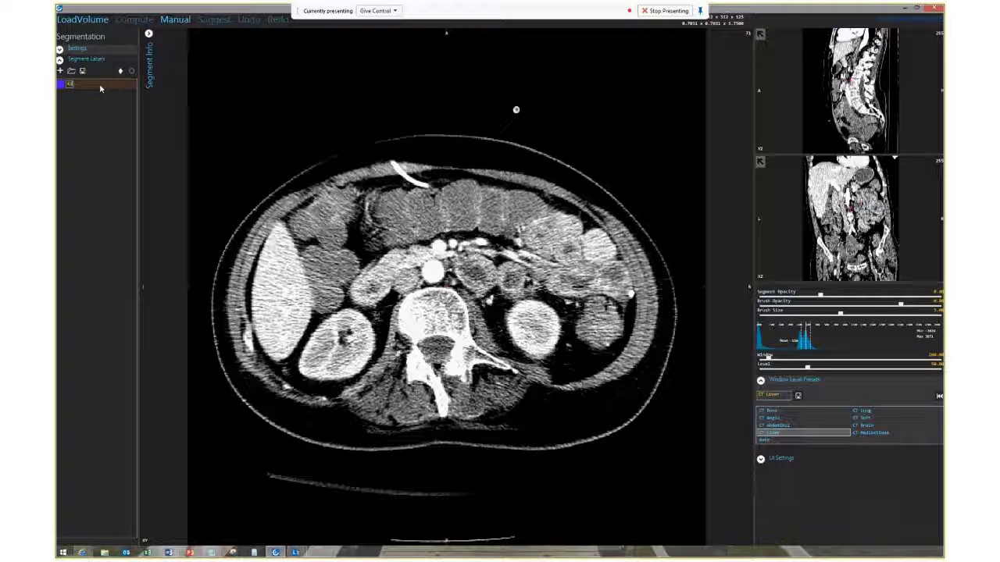
type("dney")
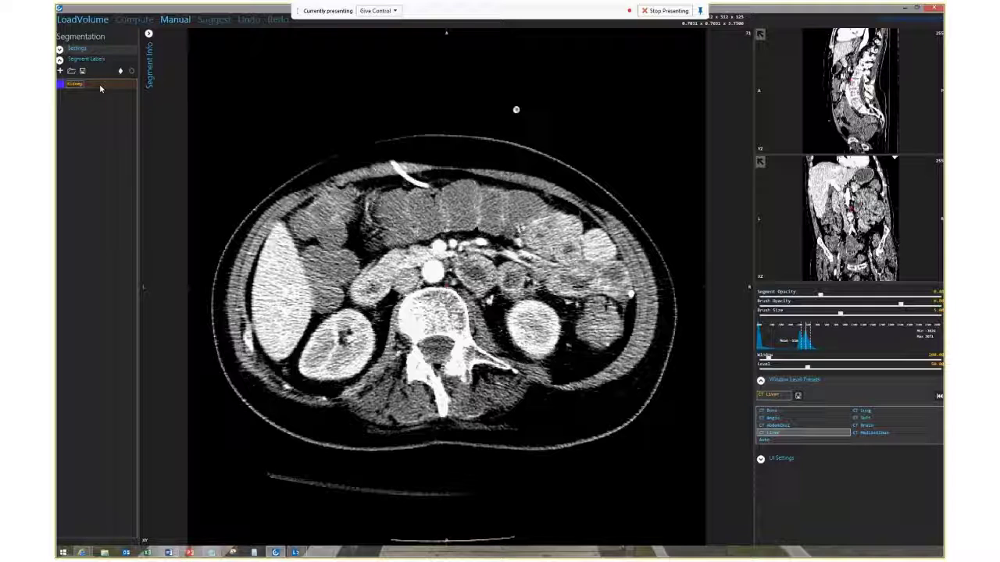
key("Return")
left_click(61, 87)
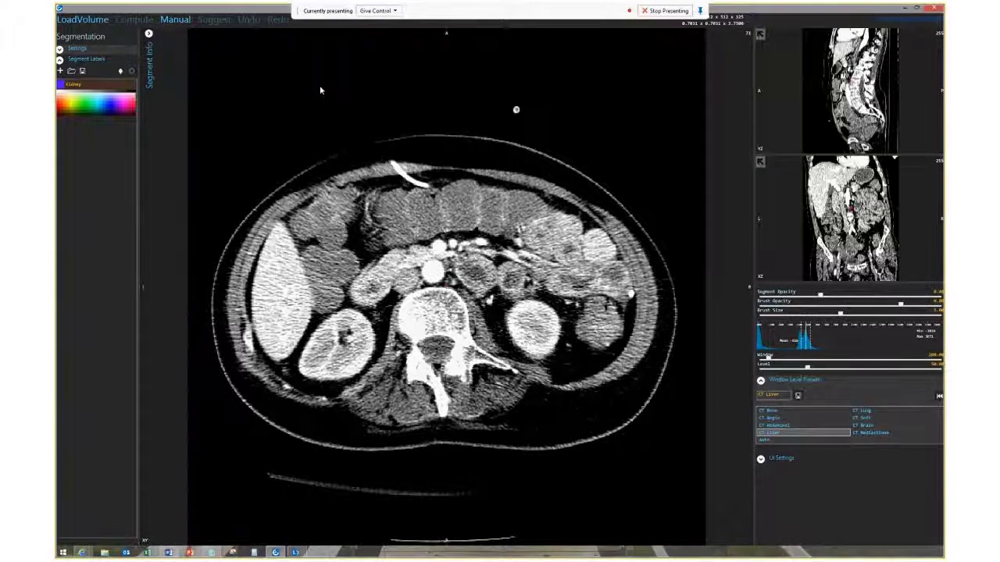
key("F1")
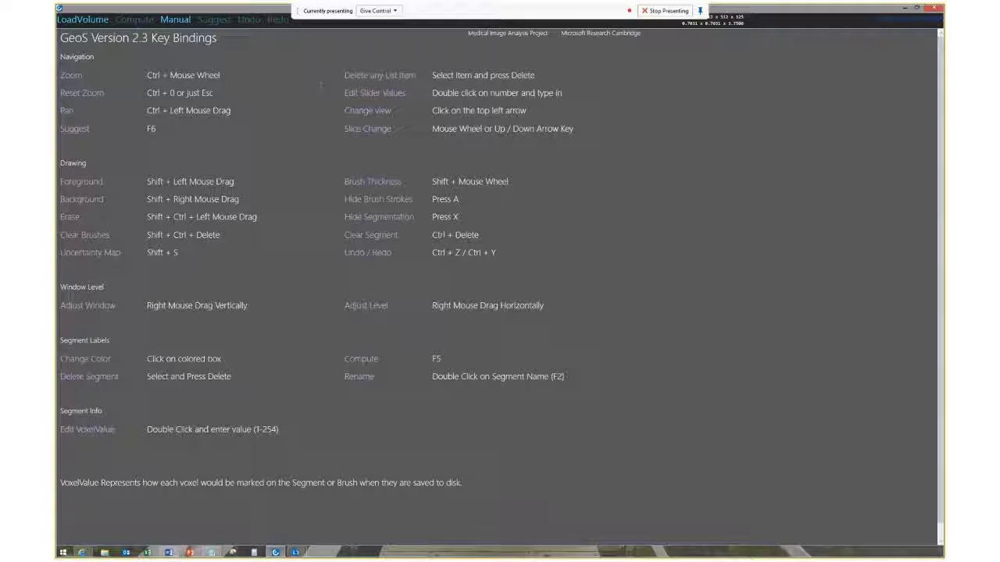
key("F1")
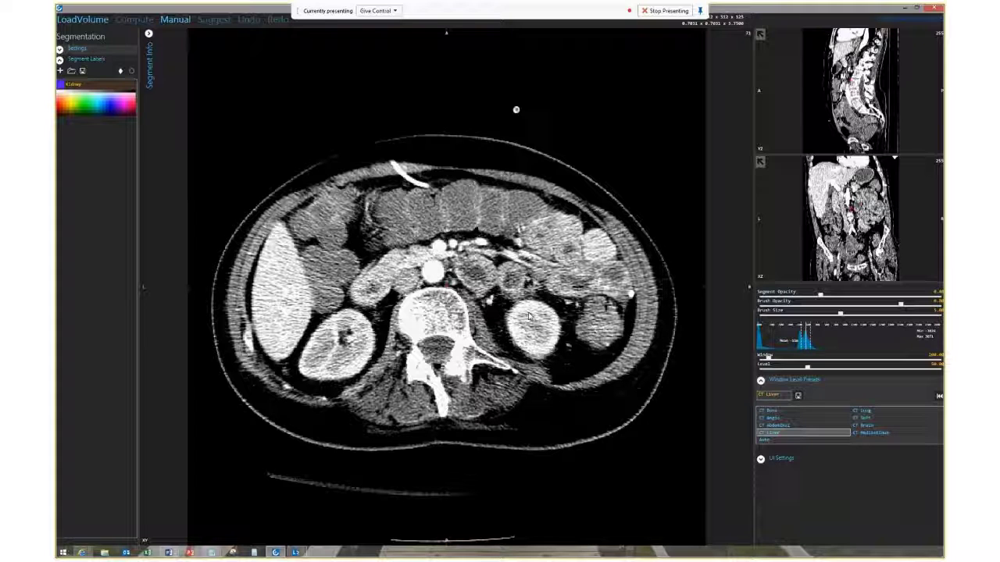
Paint a Kidney stroke inside the left kidney and mark background below and beside it.
mouse_move(528, 314)
left_mouse_down()
mouse_move(545, 328)
mouse_move(527, 343)
mouse_move(522, 317)
mouse_move(538, 291)
mouse_move(575, 325)
left_mouse_up()
mouse_move(566, 365)
left_mouse_down()
mouse_move(547, 376)
mouse_move(503, 375)
left_mouse_up()
left_click_drag(475, 337, 507, 283)
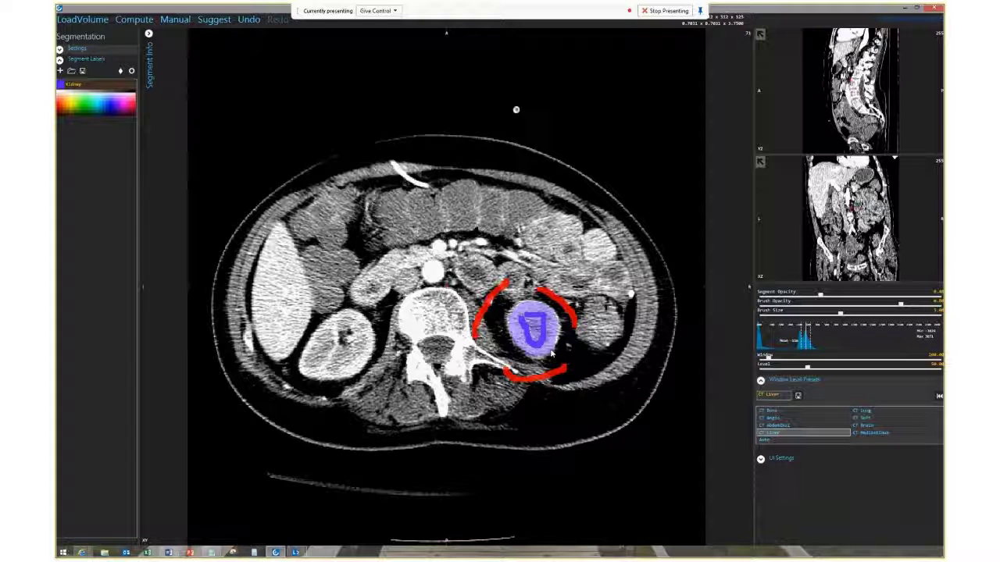
Page through the axial slices to reach slice 75.
scroll(553, 352, "down", 1)
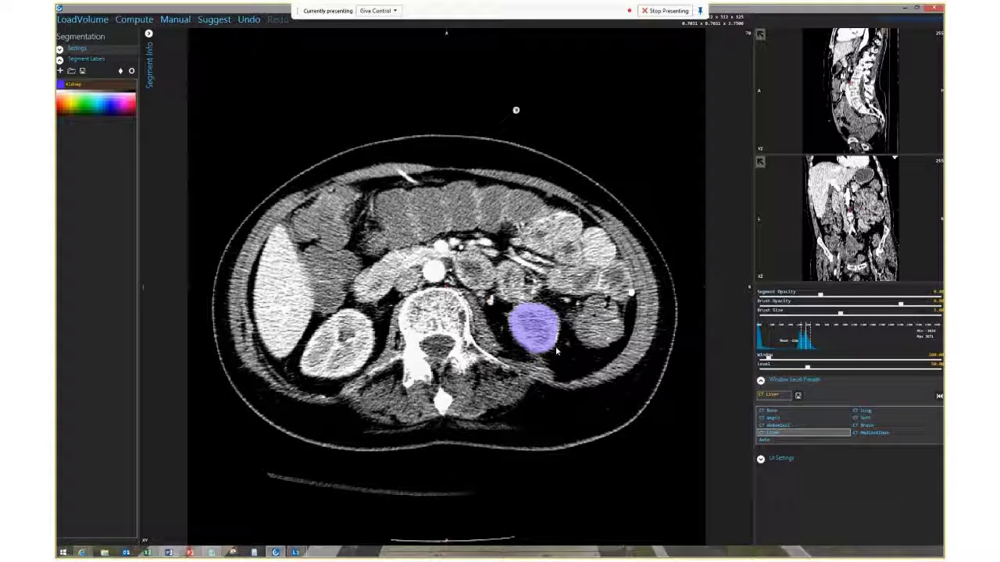
scroll(556, 351, "down", 2)
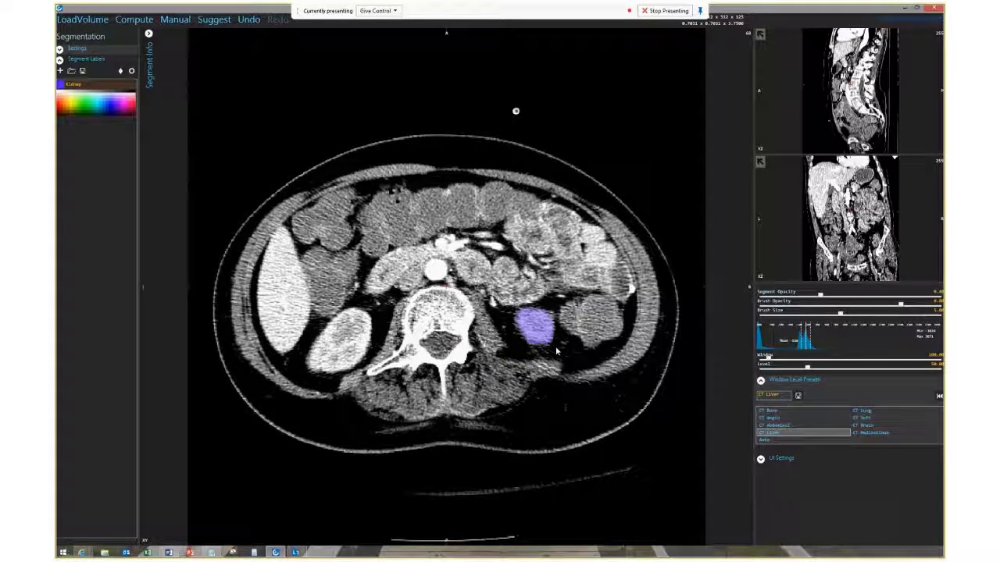
scroll(556, 352, "up", 4)
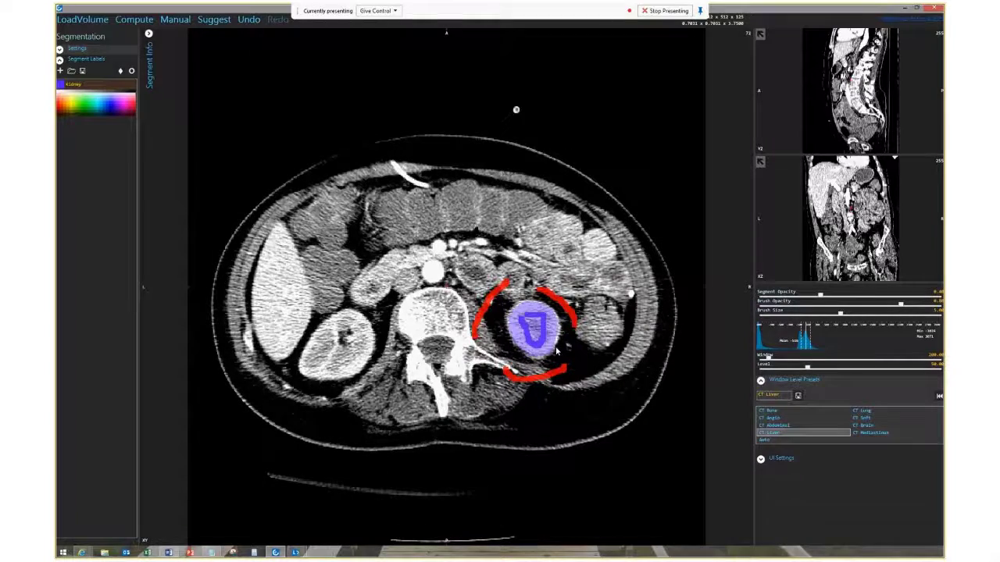
scroll(556, 352, "up", 1)
scroll(556, 351, "up", 1)
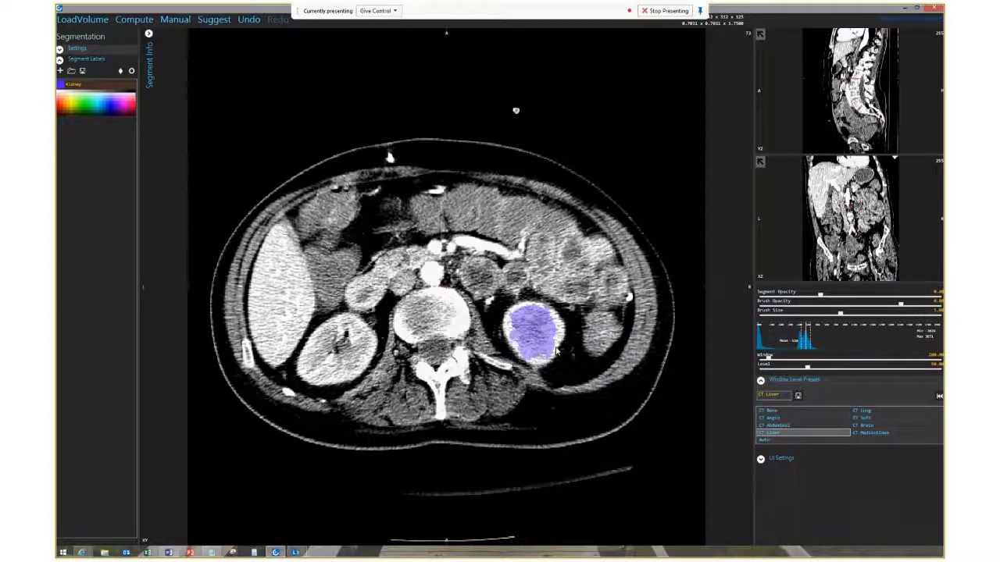
scroll(556, 352, "up", 1)
scroll(556, 351, "up", 1)
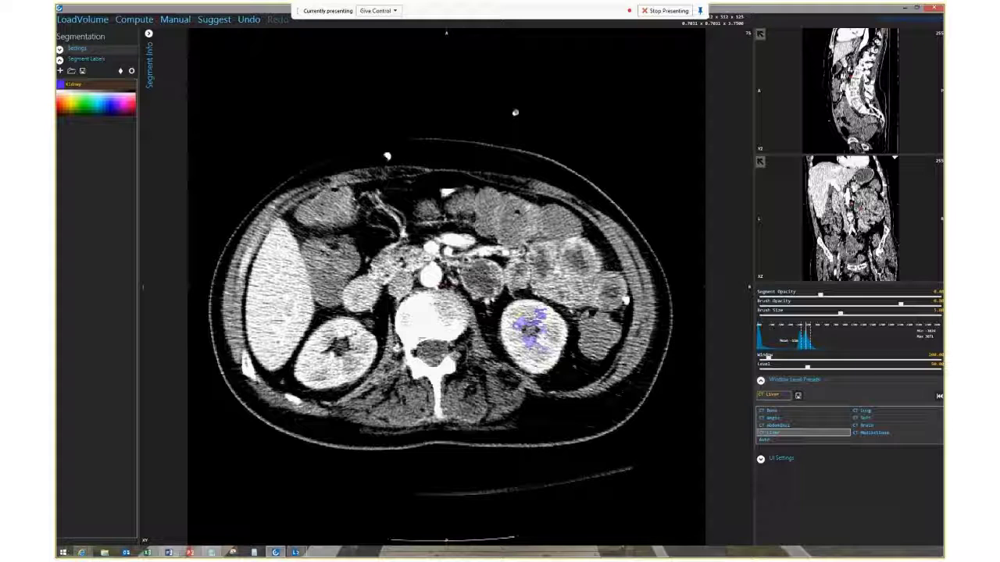
Paint two blue kidney strokes inside the left kidney and red background strokes around its edges.
left_click_drag(514, 312, 524, 346)
left_click_drag(562, 328, 549, 362)
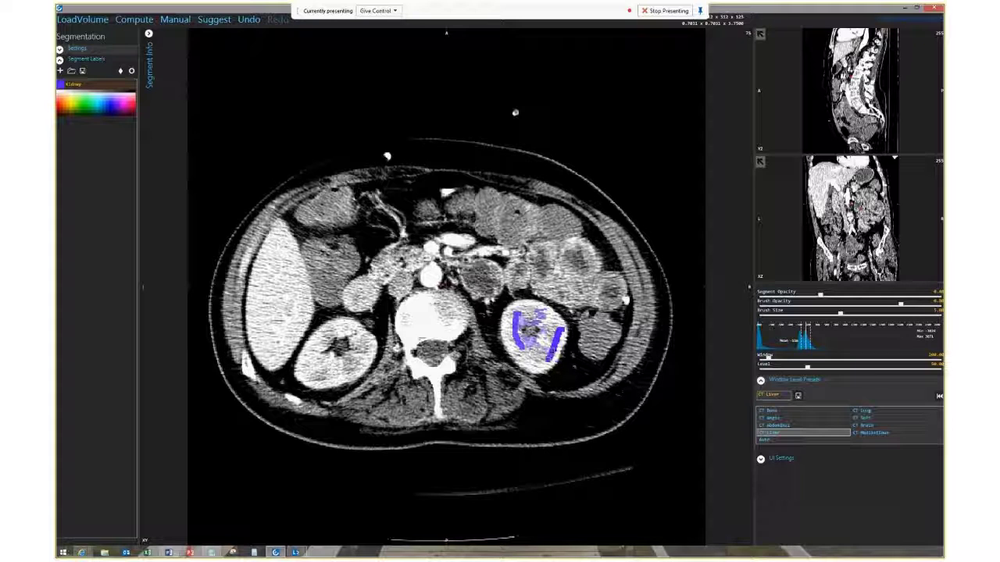
left_click_drag(529, 286, 475, 308)
left_click_drag(484, 343, 512, 376)
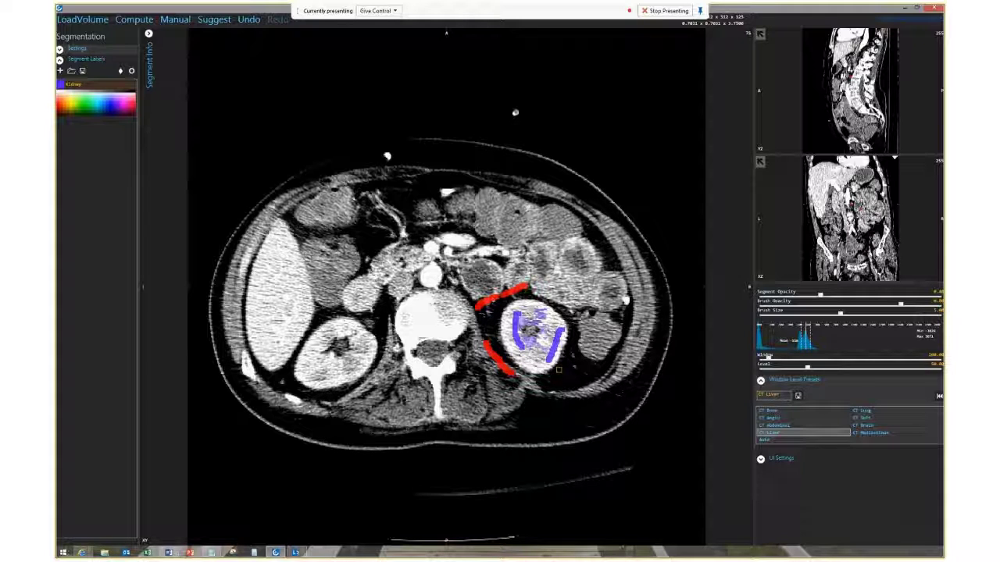
left_click_drag(593, 335, 568, 373)
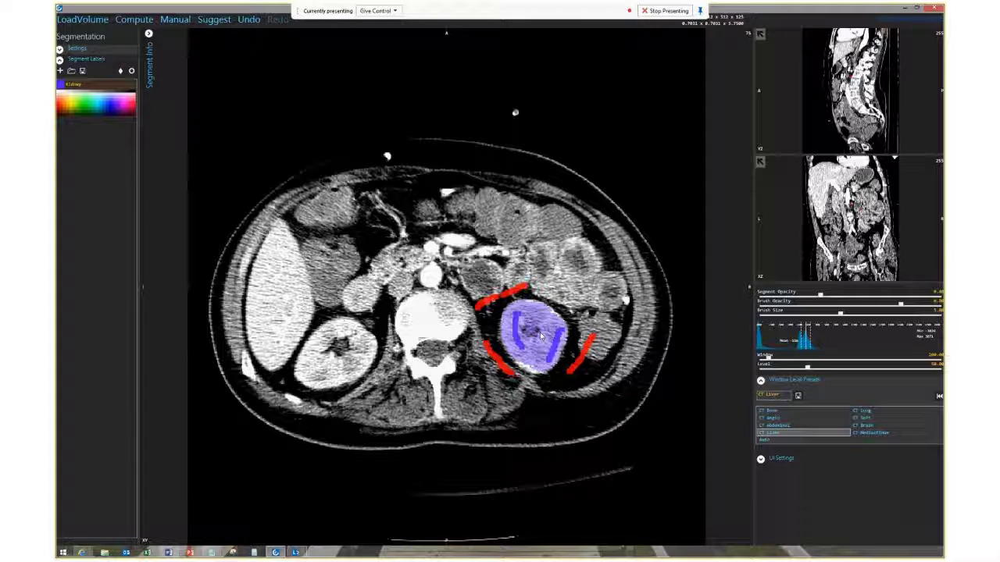
scroll(540, 338, "down", 1)
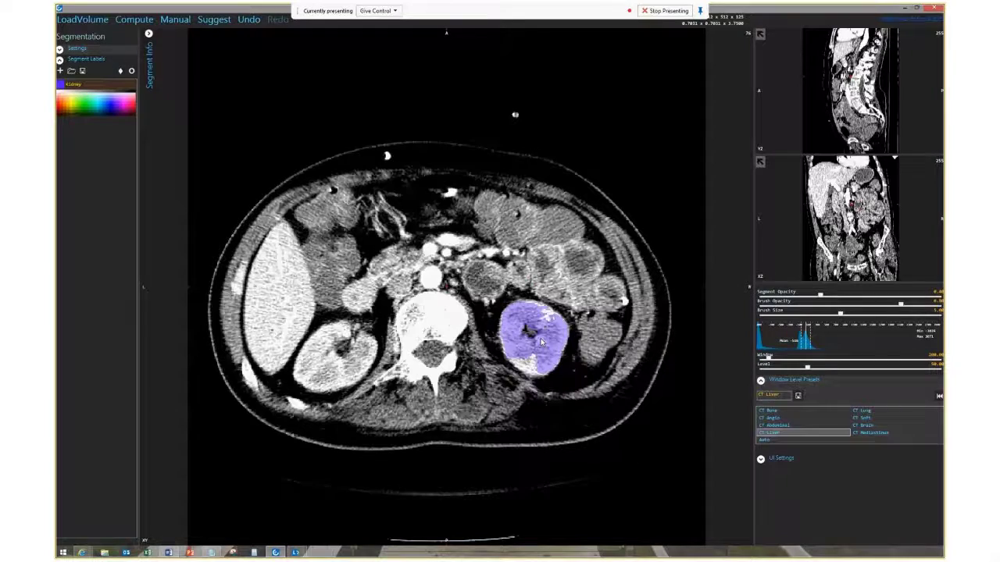
scroll(541, 338, "down", 1)
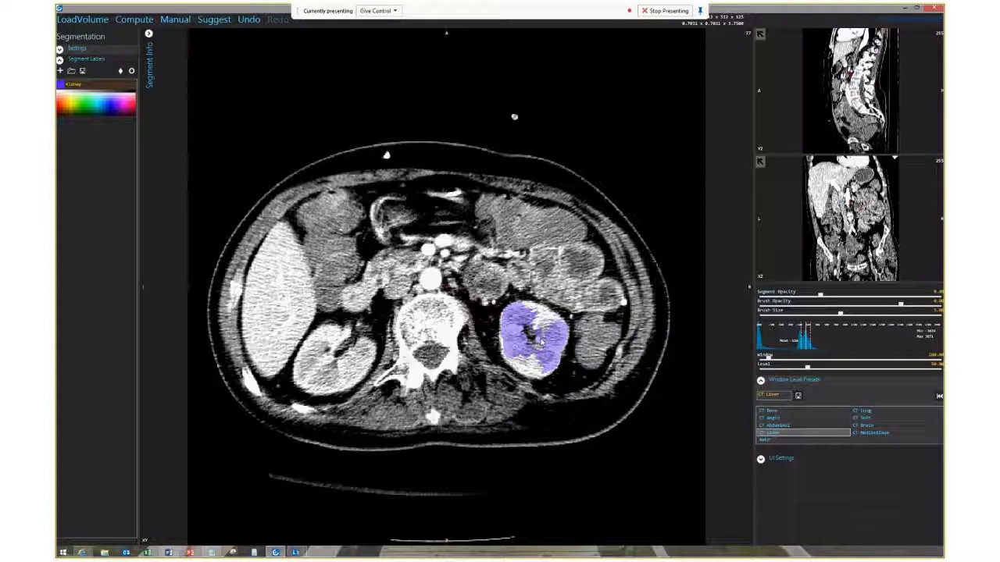
scroll(541, 338, "up", 2)
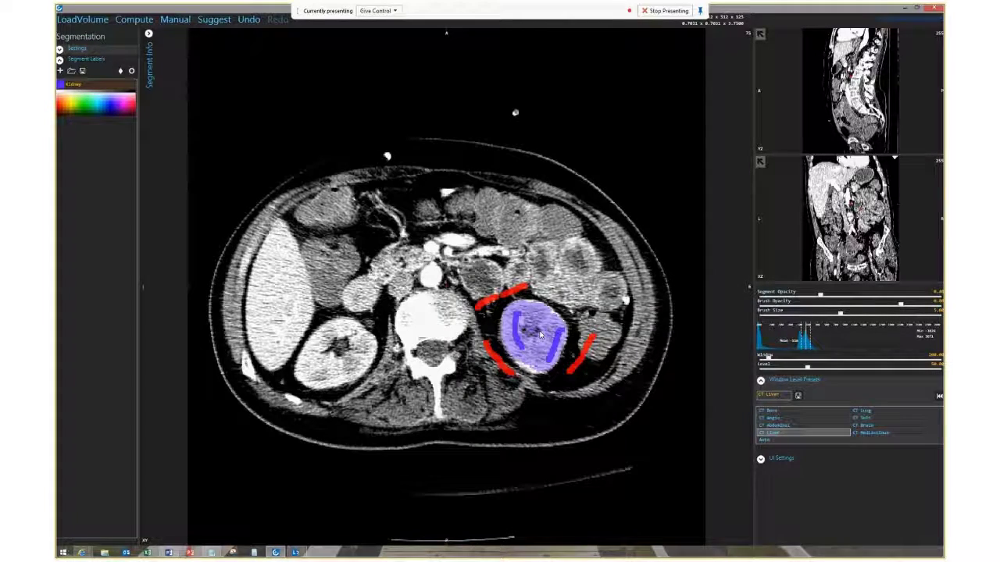
scroll(541, 334, "down", 1)
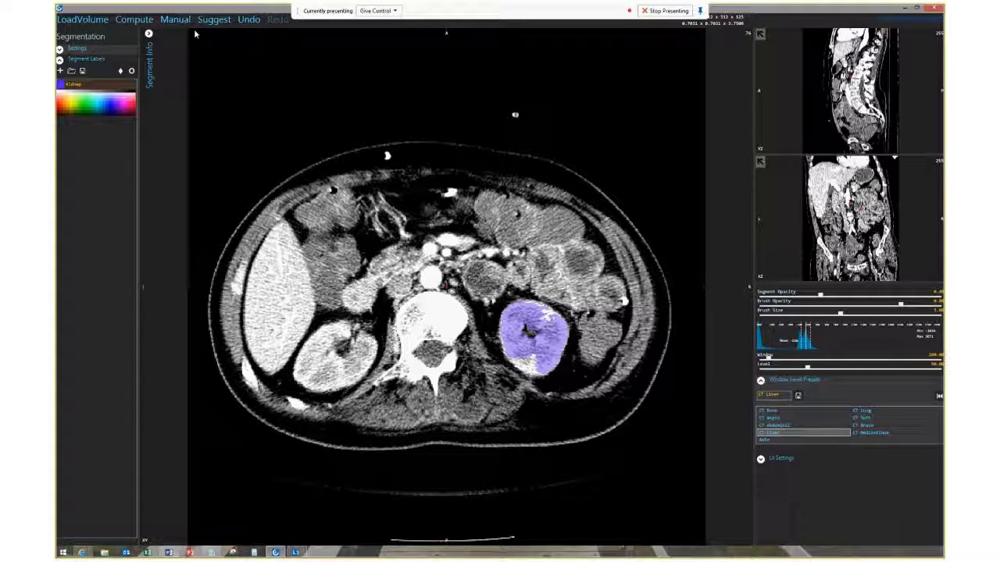
Run Suggest to generate the kidney segmentation, then brush in missing kidney areas and right-side background.
left_click(212, 23)
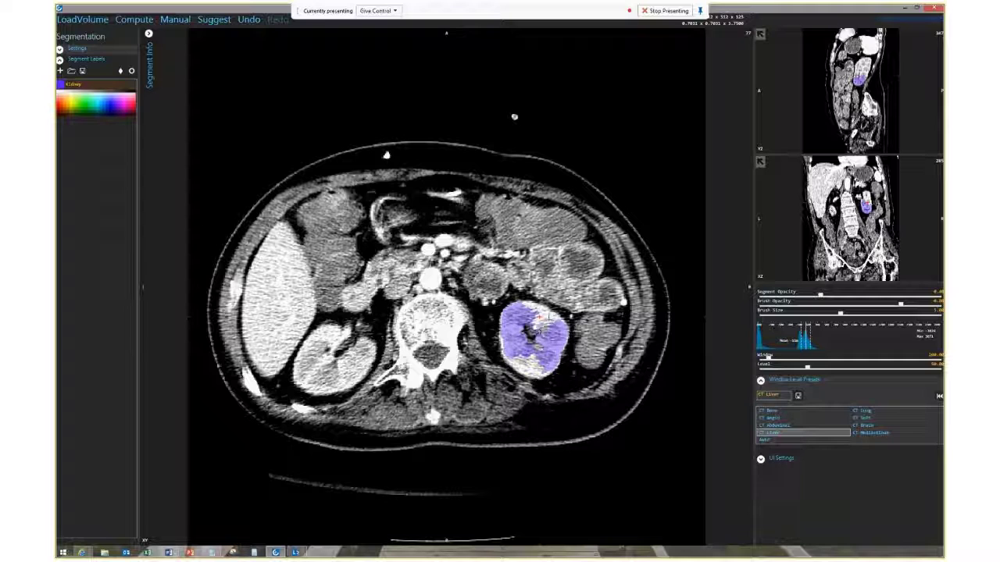
mouse_move(539, 317)
left_mouse_down()
mouse_move(541, 347)
mouse_move(528, 369)
mouse_move(520, 364)
left_mouse_up()
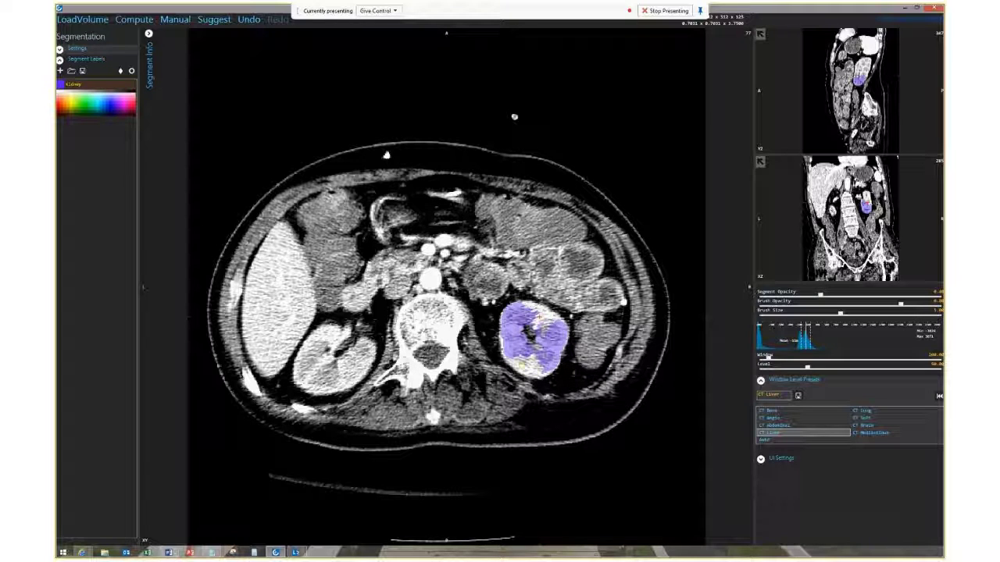
left_click_drag(520, 364, 515, 369)
left_click(539, 311)
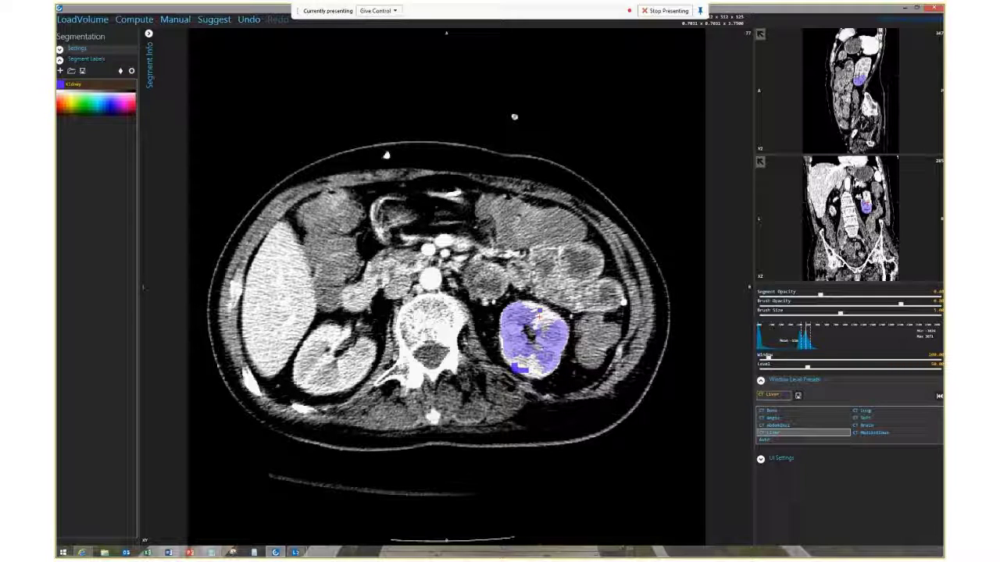
mouse_move(539, 312)
left_mouse_down()
mouse_move(493, 300)
mouse_move(483, 327)
left_mouse_up()
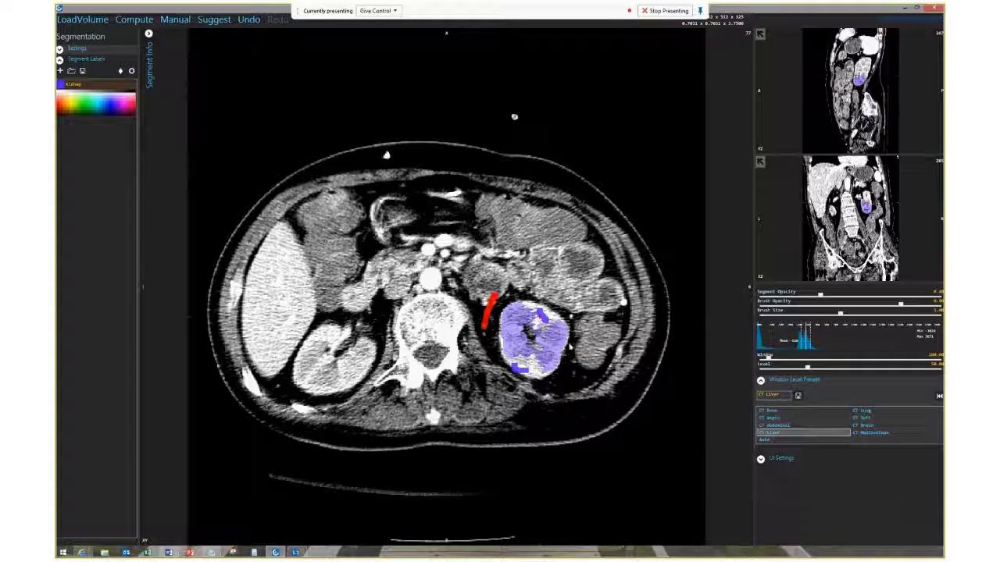
left_click(577, 358)
left_click_drag(577, 358, 567, 370)
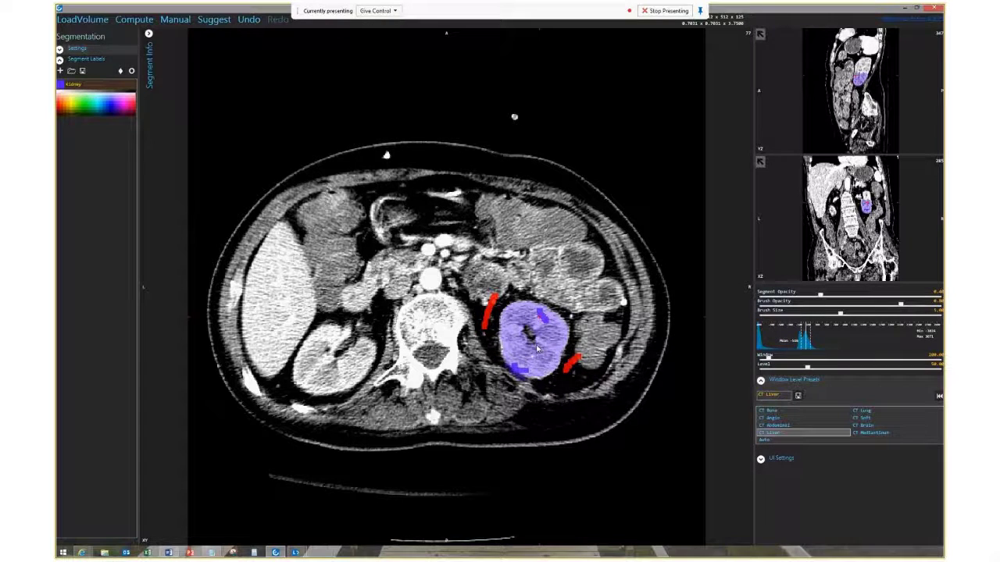
On a higher axial slice, paint the unlabelled part of the left kidney with the blue Kidney brush.
scroll(537, 349, "down", 2)
scroll(537, 349, "up", 2)
scroll(536, 349, "up", 1)
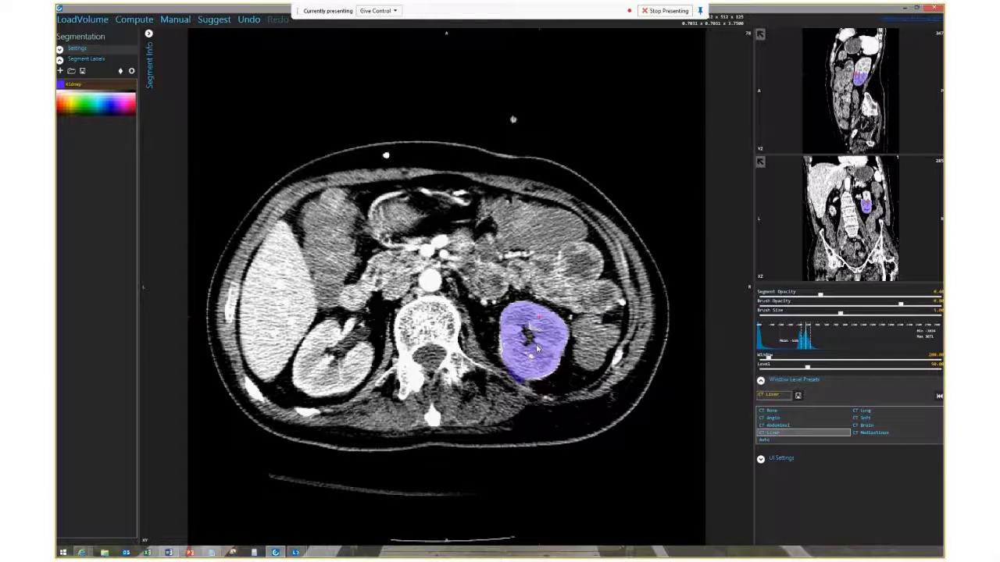
scroll(537, 349, "up", 4)
scroll(537, 349, "up", 1)
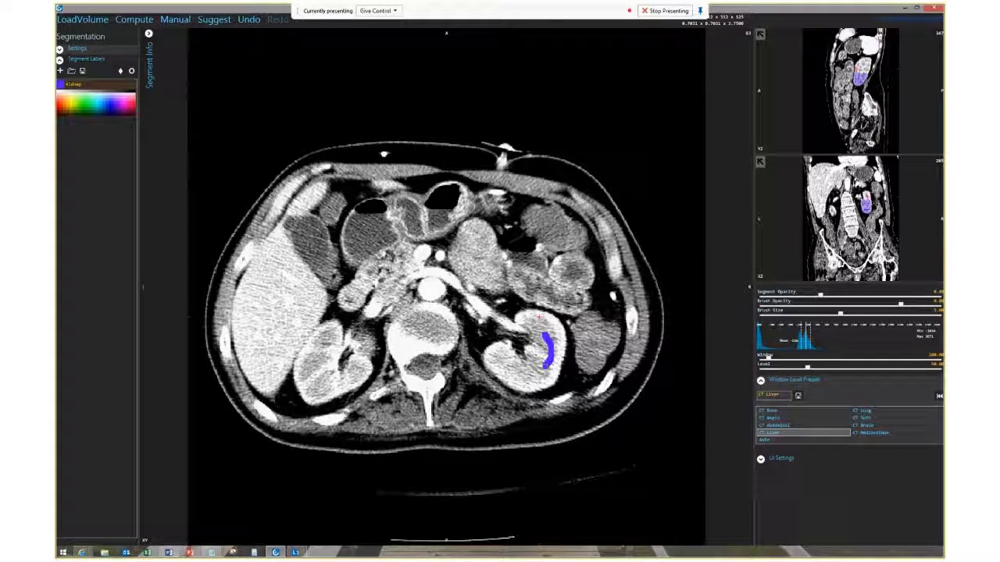
scroll(543, 352, "down", 1)
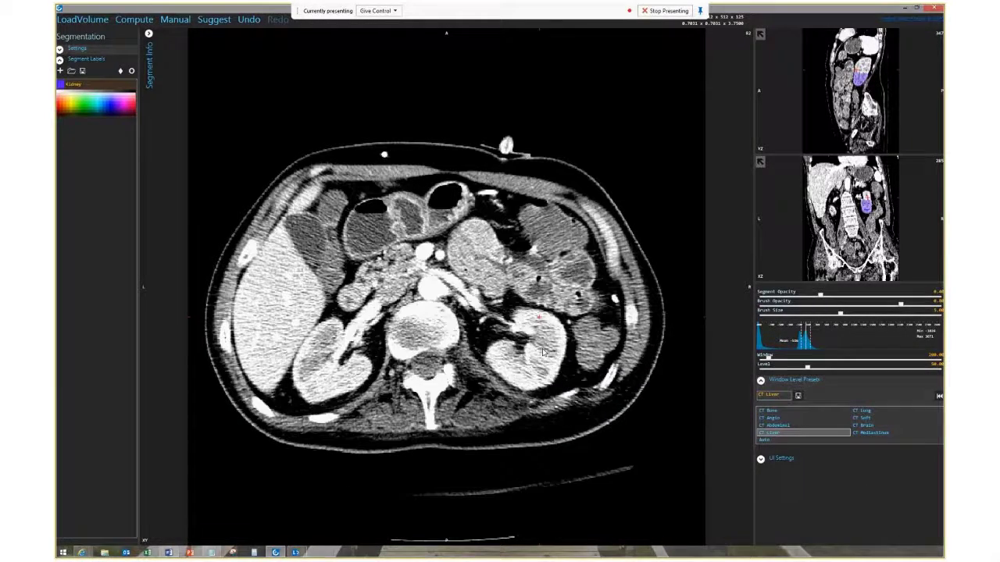
scroll(543, 351, "up", 4)
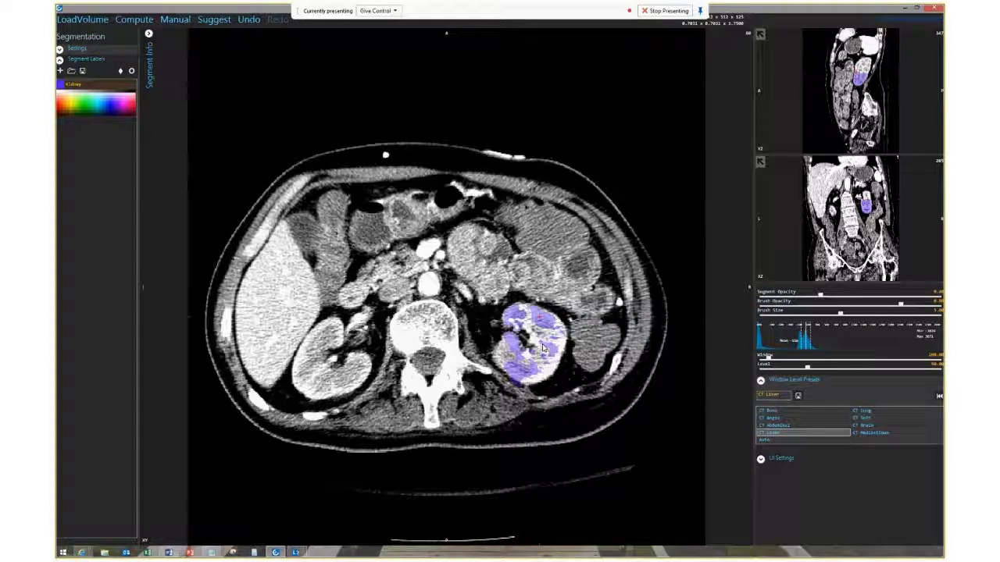
scroll(543, 349, "down", 1)
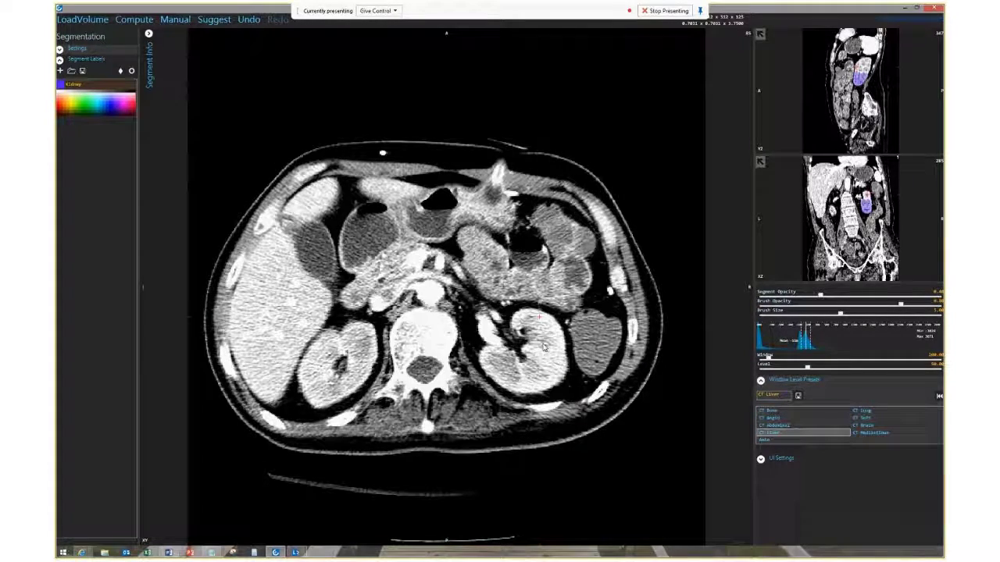
scroll(544, 348, "up", 1)
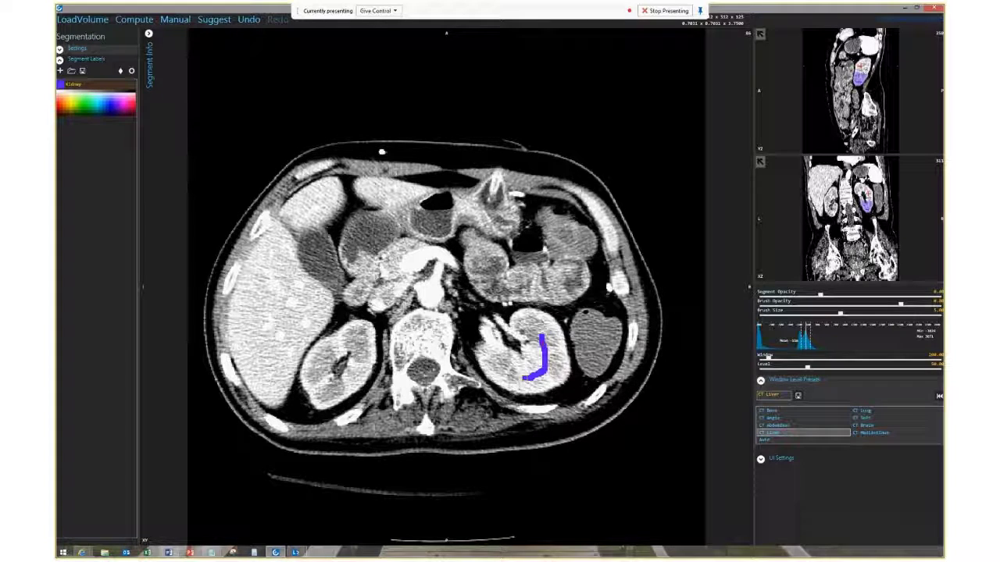
left_click_drag(542, 337, 522, 381)
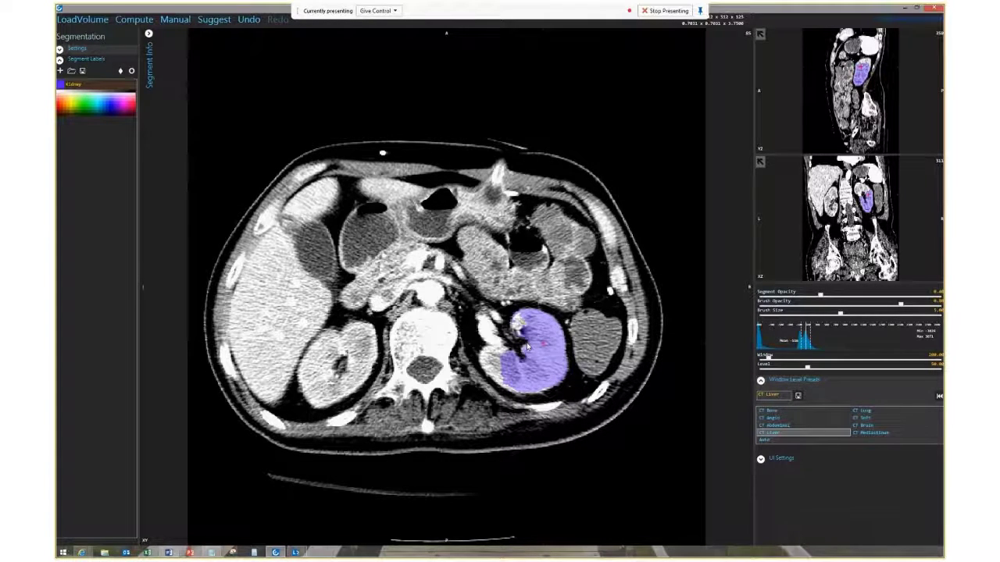
scroll(500, 351, "up", 5)
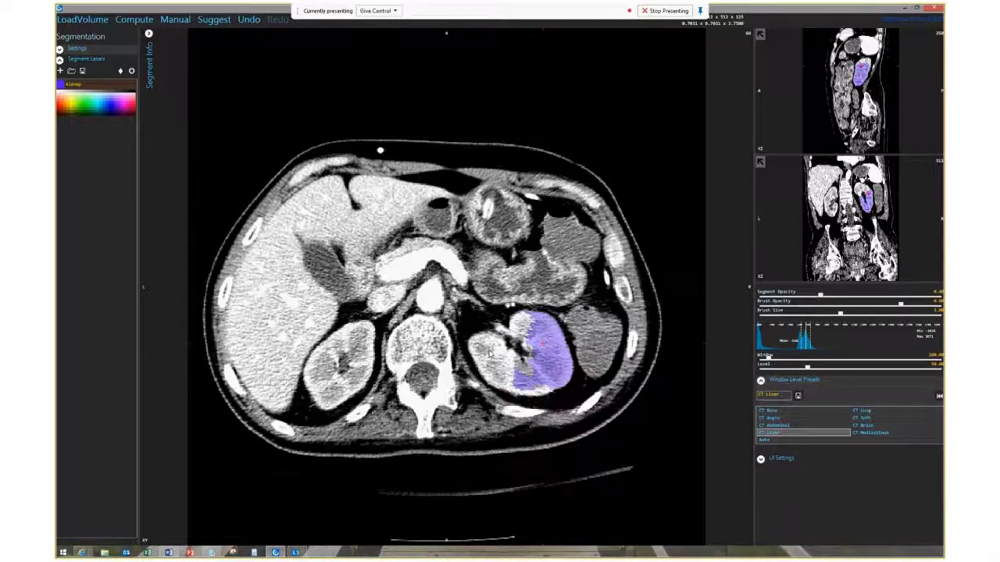
left_click_drag(489, 353, 512, 372)
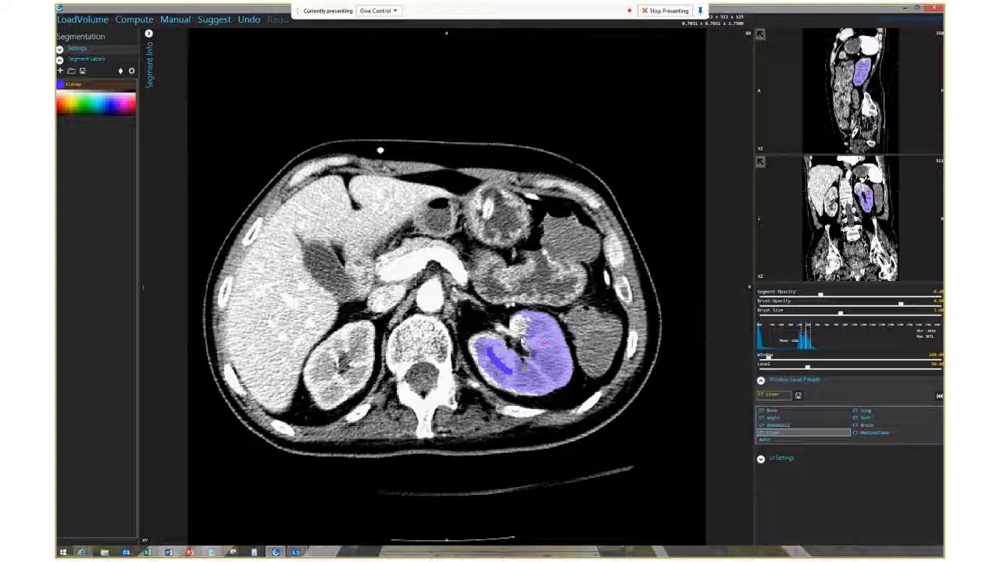
At the kidney's upper pole, paint a blue kidney stroke and mark the tissue above red.
scroll(521, 341, "up", 2)
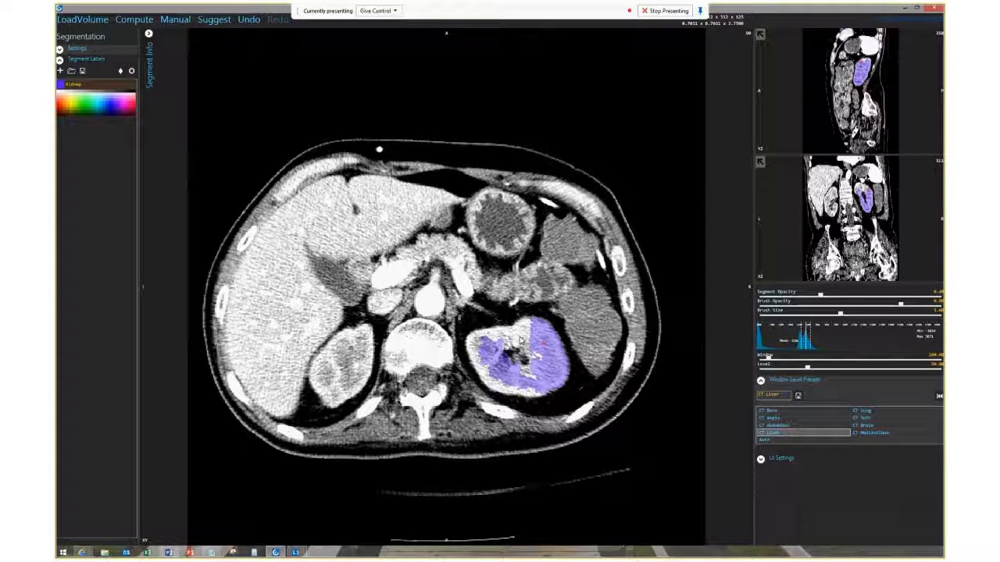
scroll(525, 349, "up", 5)
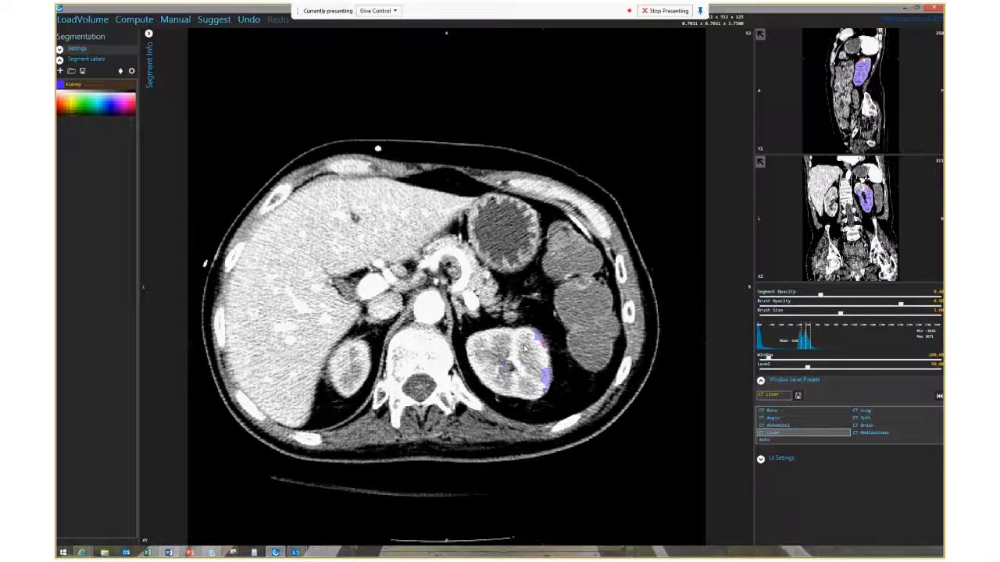
scroll(527, 355, "up", 3)
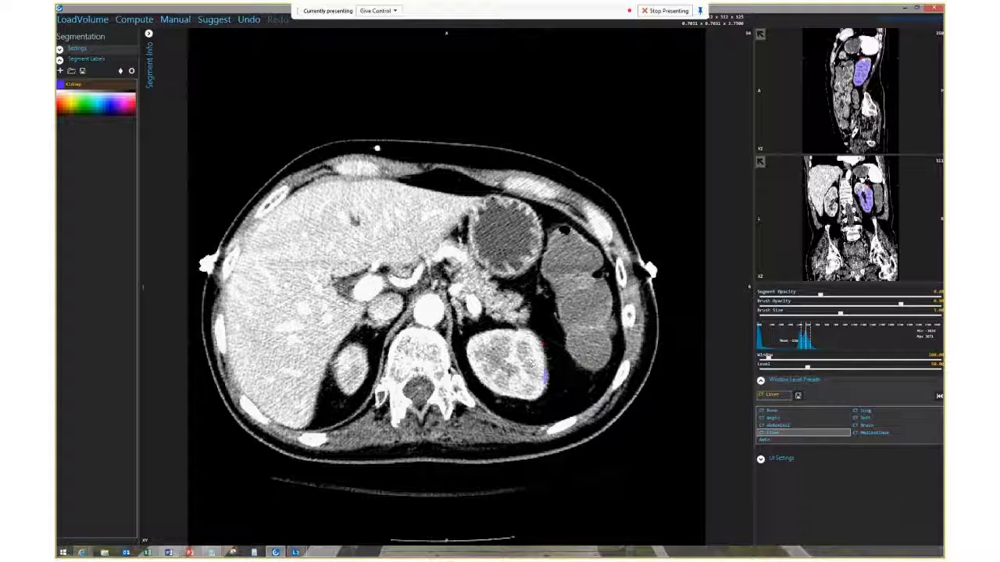
mouse_move(535, 363)
left_mouse_down()
mouse_move(517, 345)
mouse_move(495, 368)
mouse_move(508, 382)
mouse_move(525, 380)
left_mouse_up()
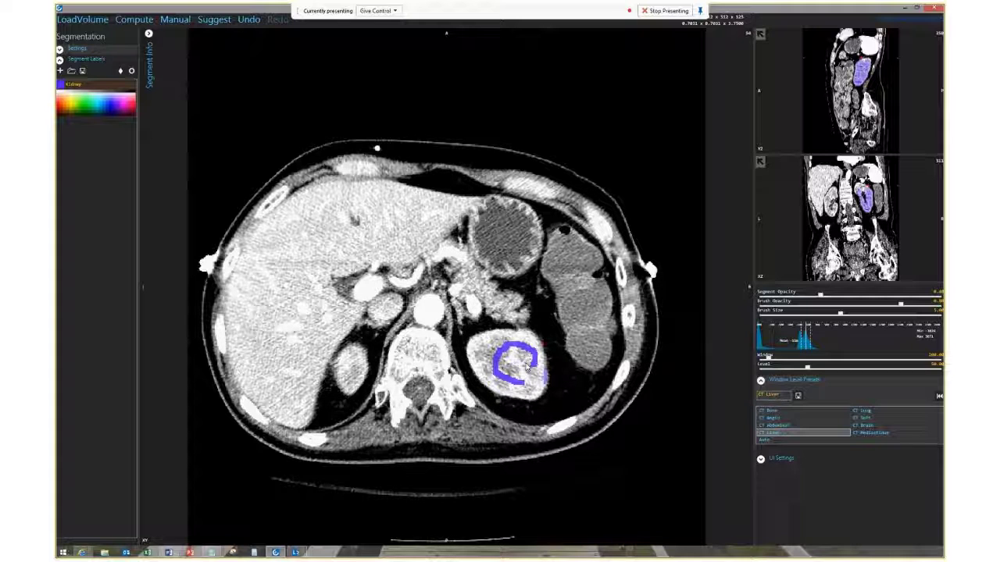
right_click_drag(523, 307, 438, 325)
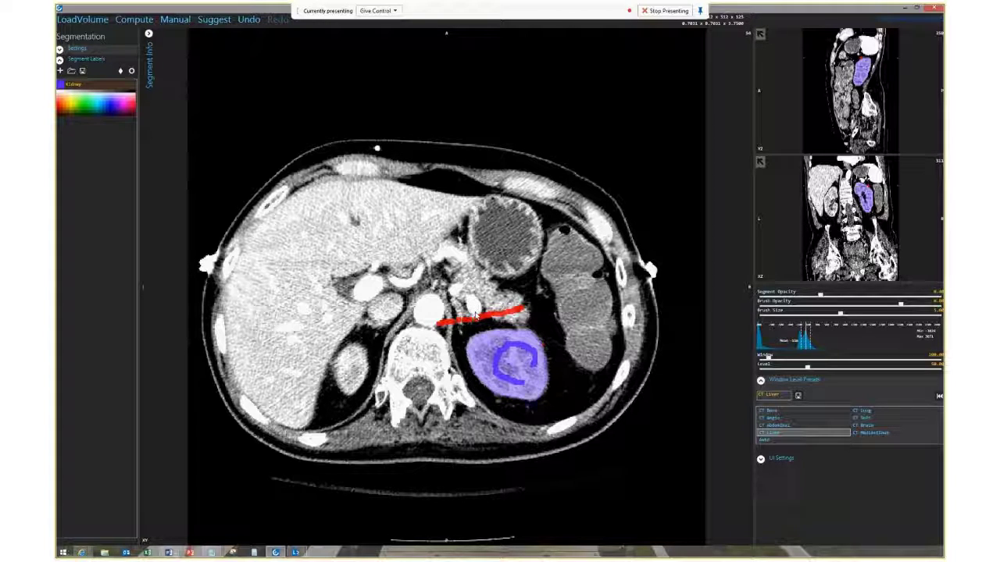
Scroll down through the axial slices to check the segmentation.
scroll(493, 361, "down", 2)
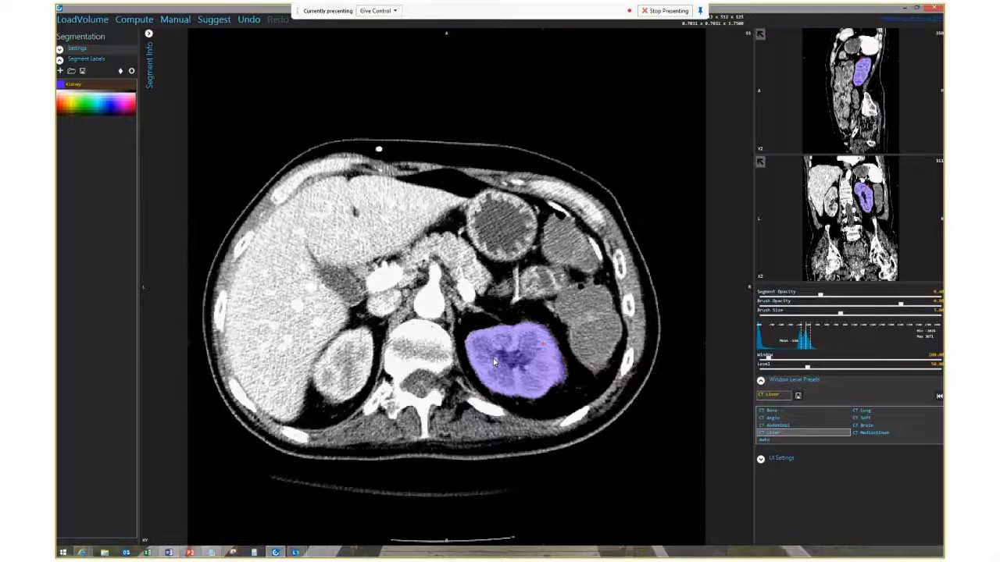
scroll(492, 362, "down", 1)
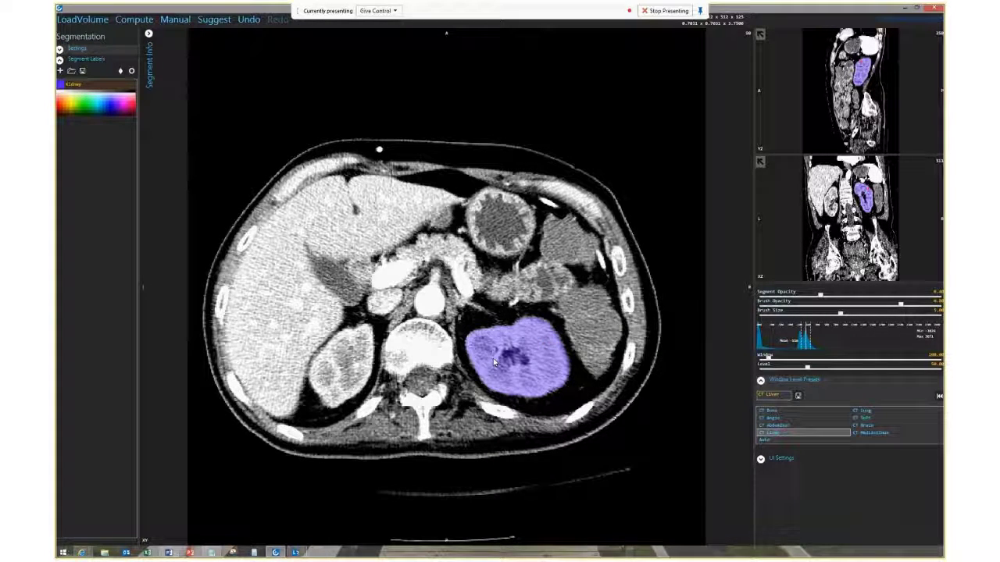
scroll(493, 361, "down", 2)
scroll(526, 310, "down", 1)
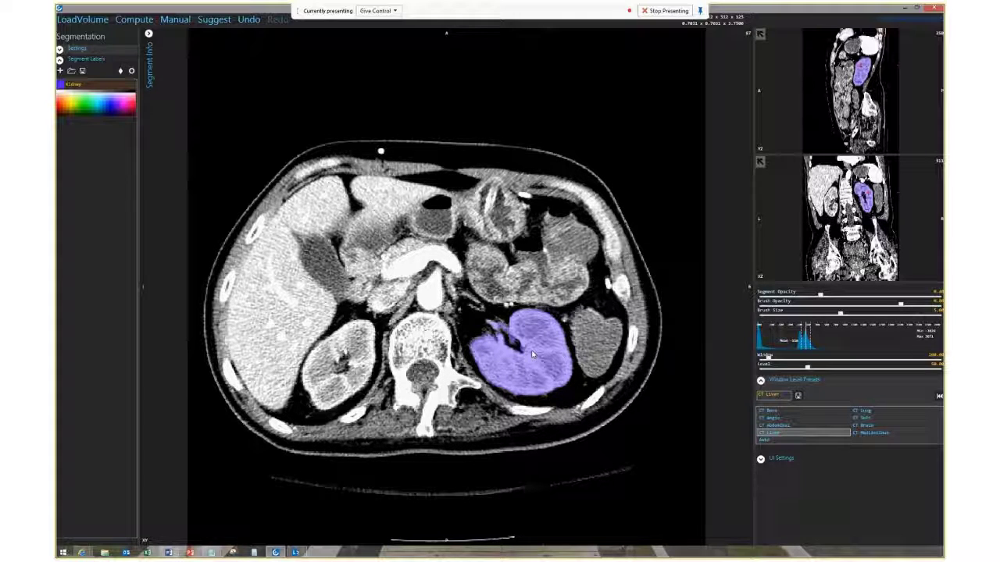
scroll(533, 353, "down", 1)
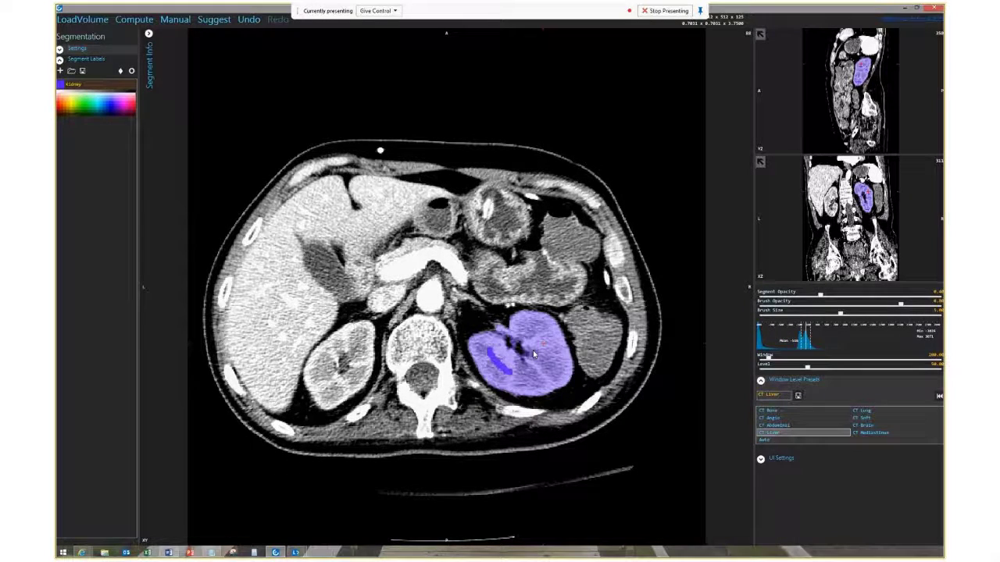
scroll(532, 350, "down", 1)
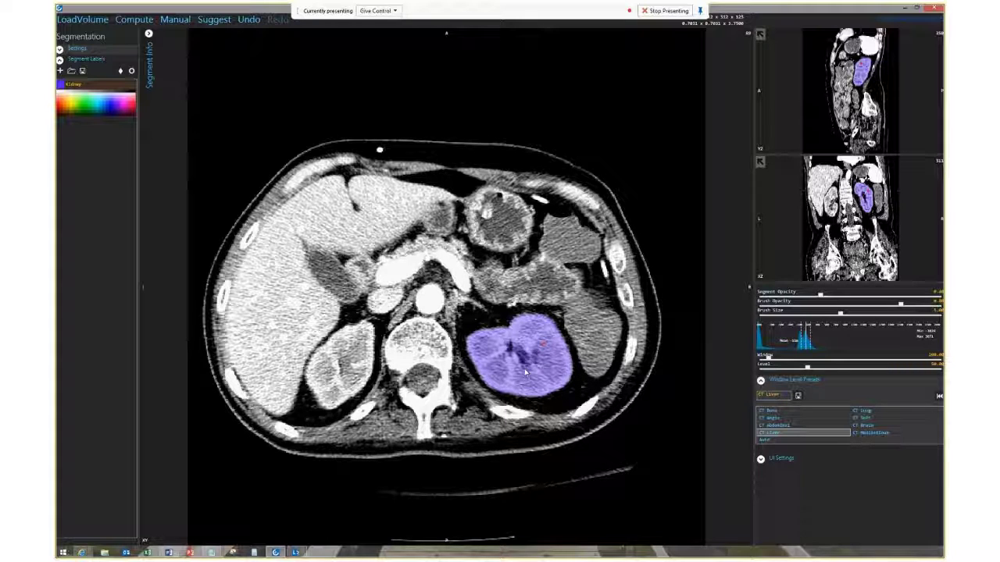
left_click(761, 37)
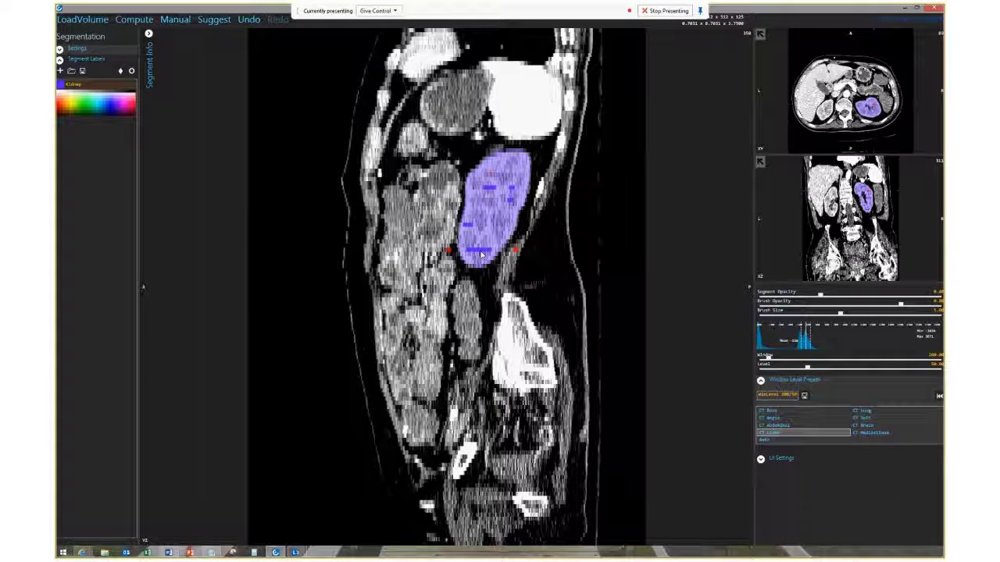
left_click(760, 164)
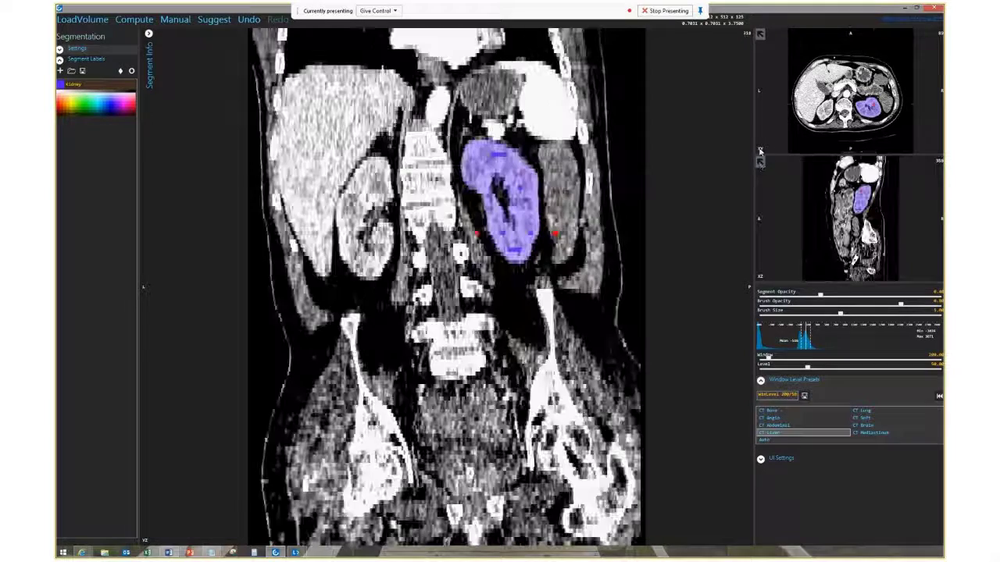
left_click(760, 34)
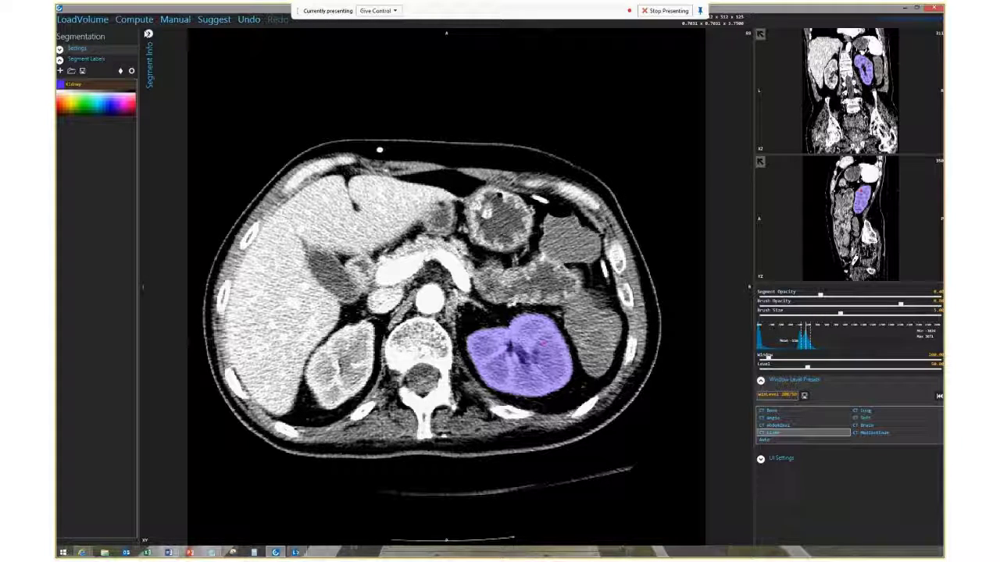
left_click(148, 35)
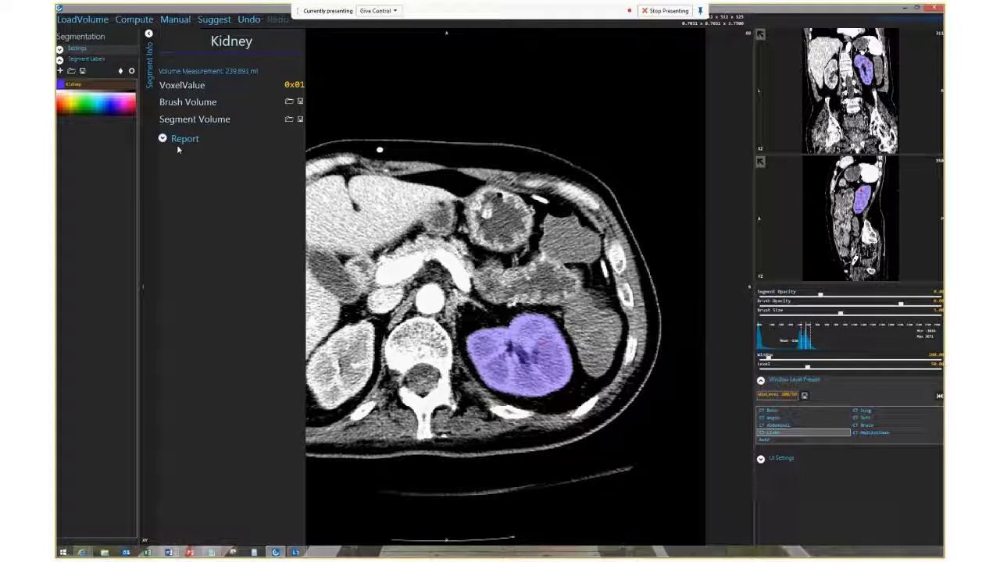
left_click(178, 145)
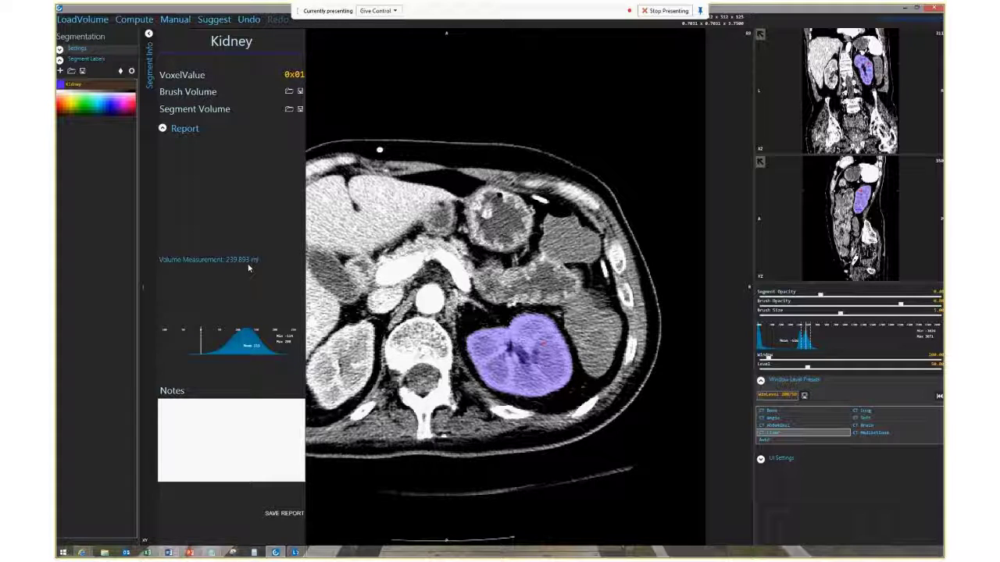
Hide the segment details and close GeoS.
mouse_move(243, 357)
left_click(148, 34)
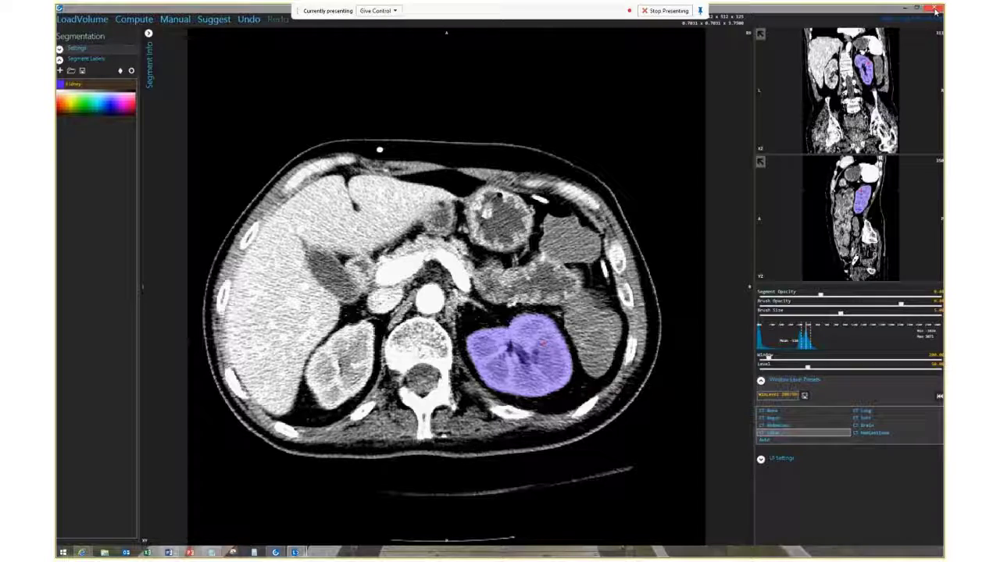
left_click(934, 10)
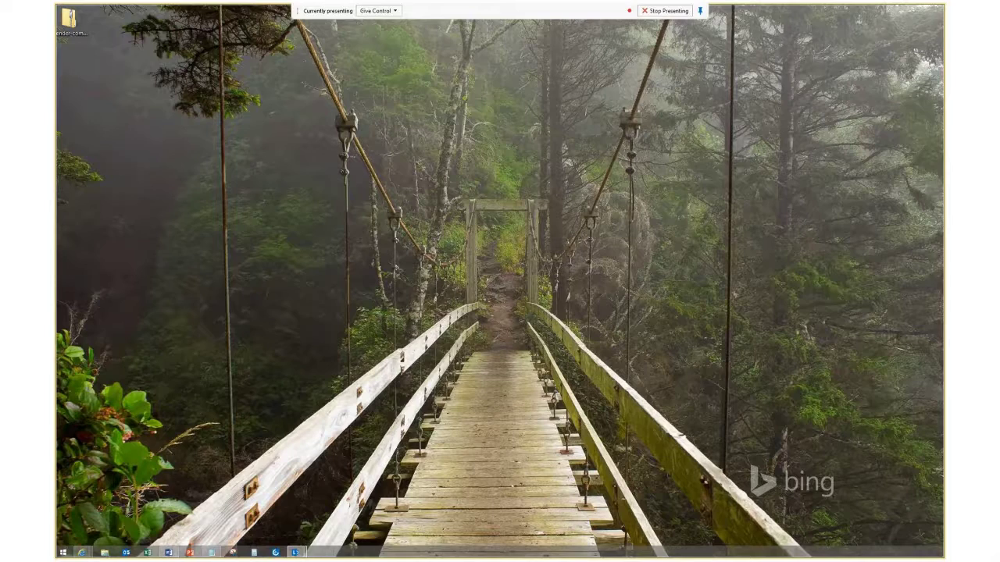
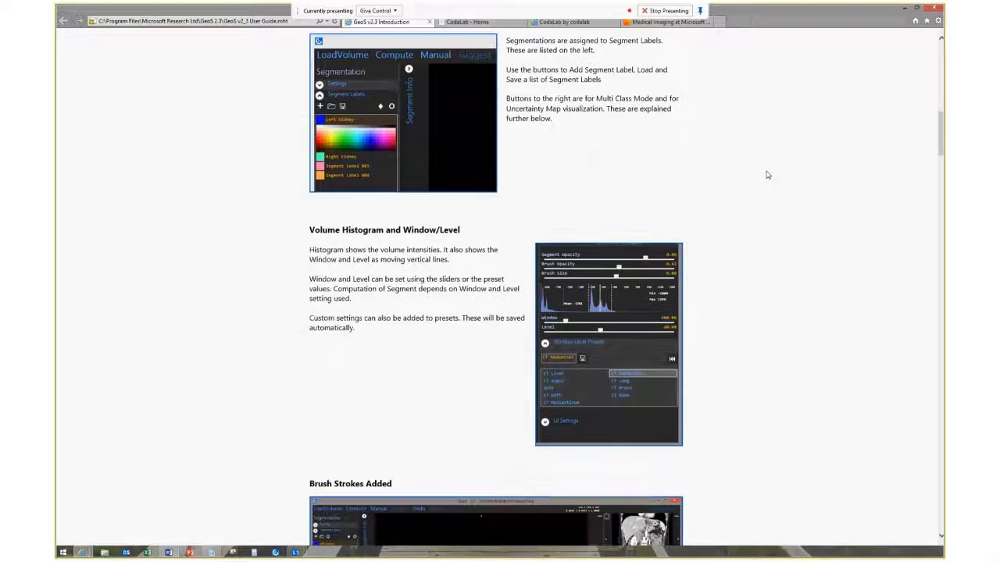
Return to the top of the GeoS guide and switch to the 'CodaLab - Home' tab.
scroll(766, 175, "up", 4)
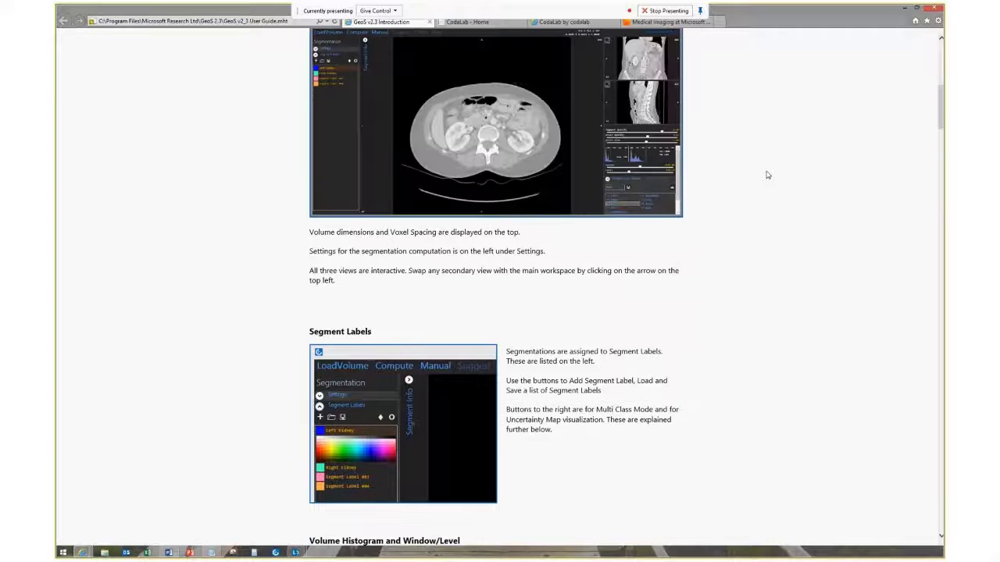
scroll(765, 172, "up", 6)
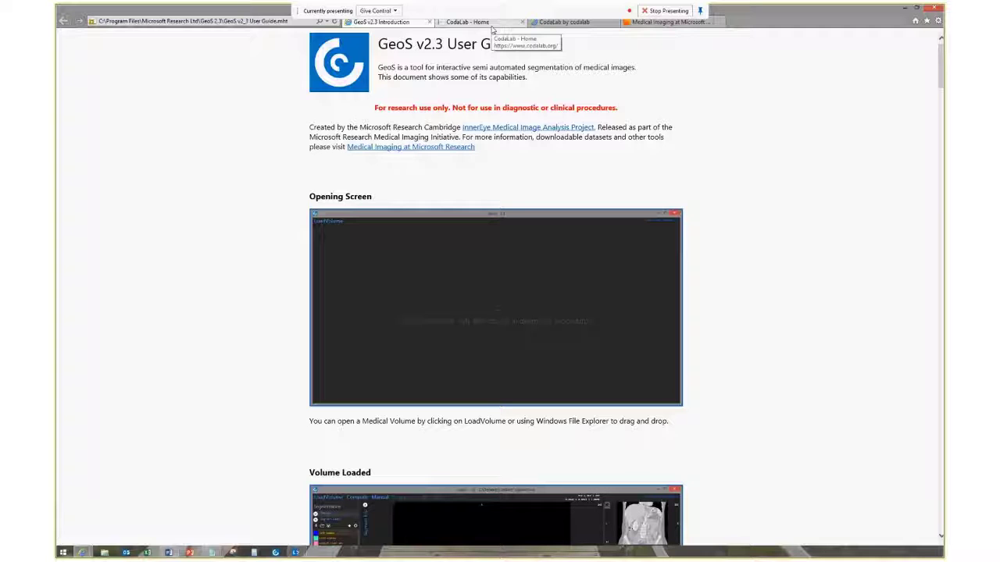
left_click(490, 23)
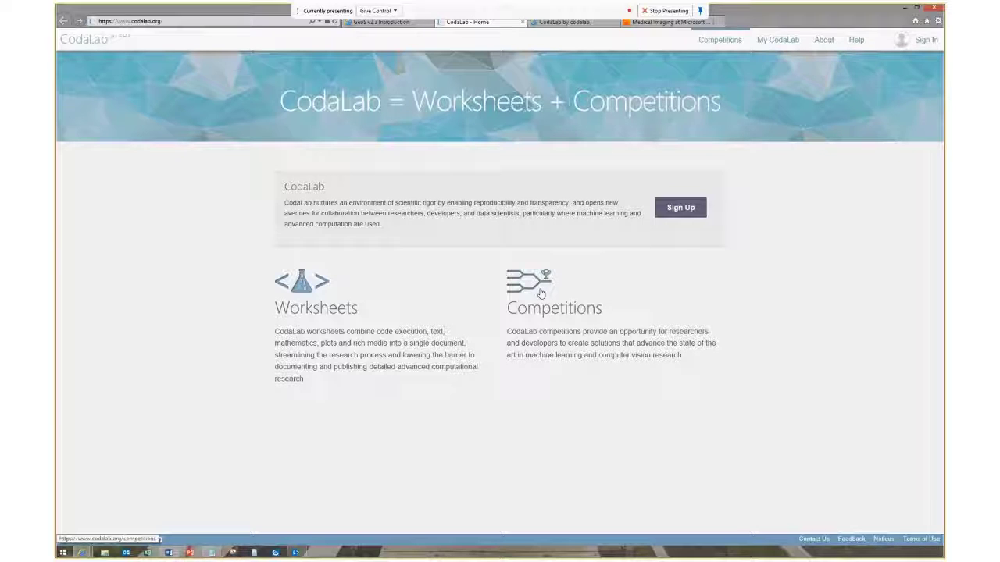
Browse the Competitions list, including MICCAI BRaTS, ChaLearn Looking at People 2014 and CSI 2014.
left_click(722, 40)
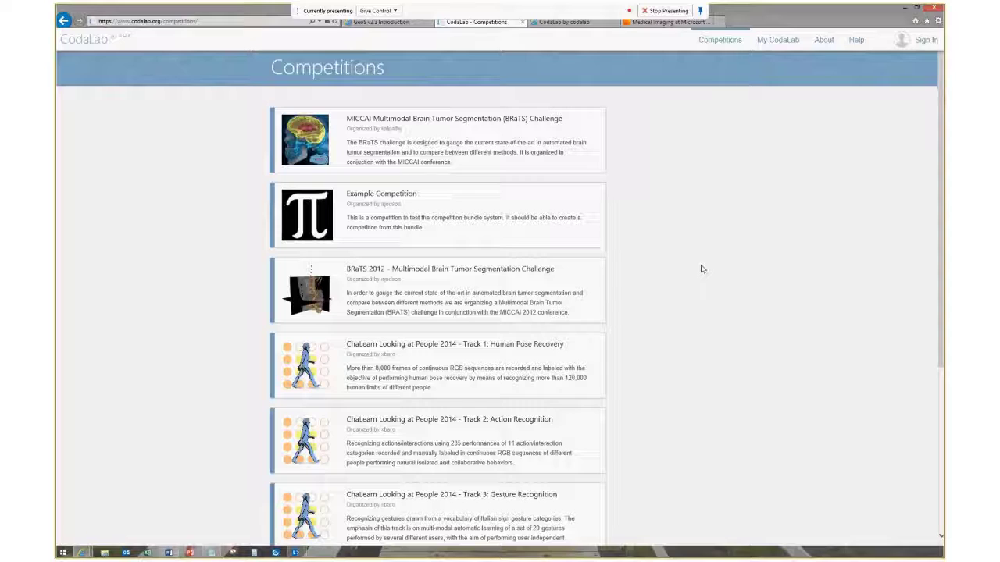
scroll(701, 269, "down", 3)
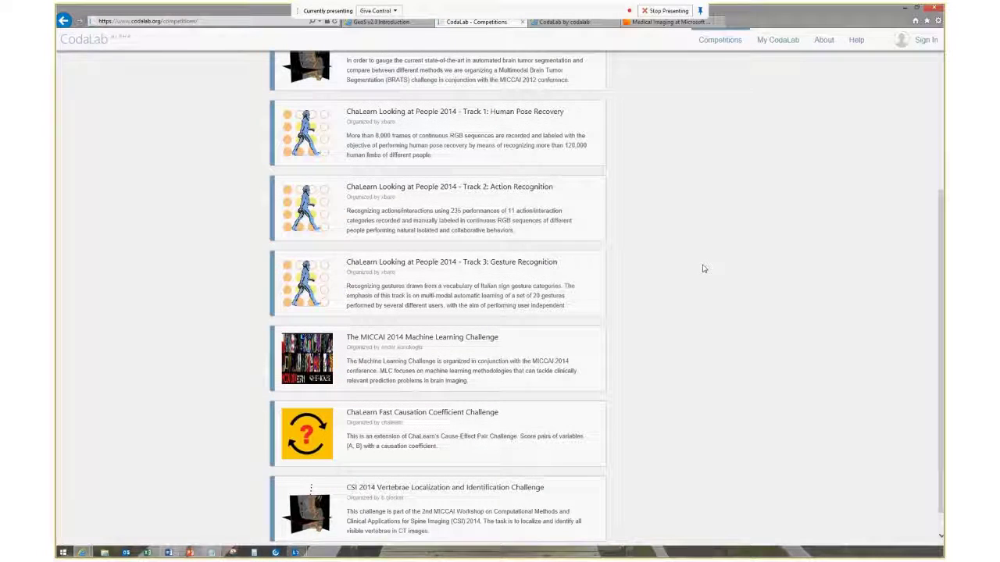
scroll(701, 269, "down", 1)
scroll(702, 269, "up", 3)
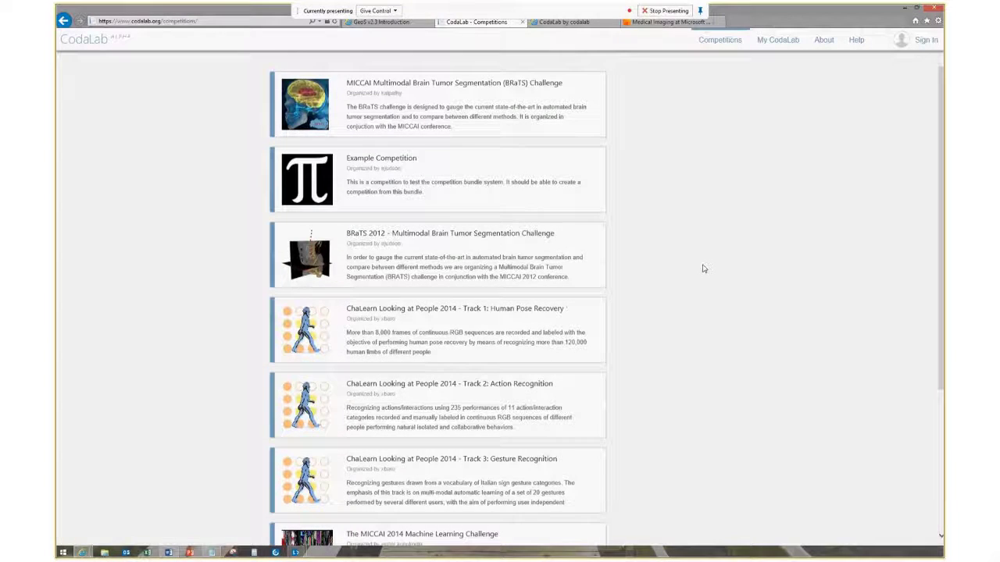
scroll(424, 279, "up", 1)
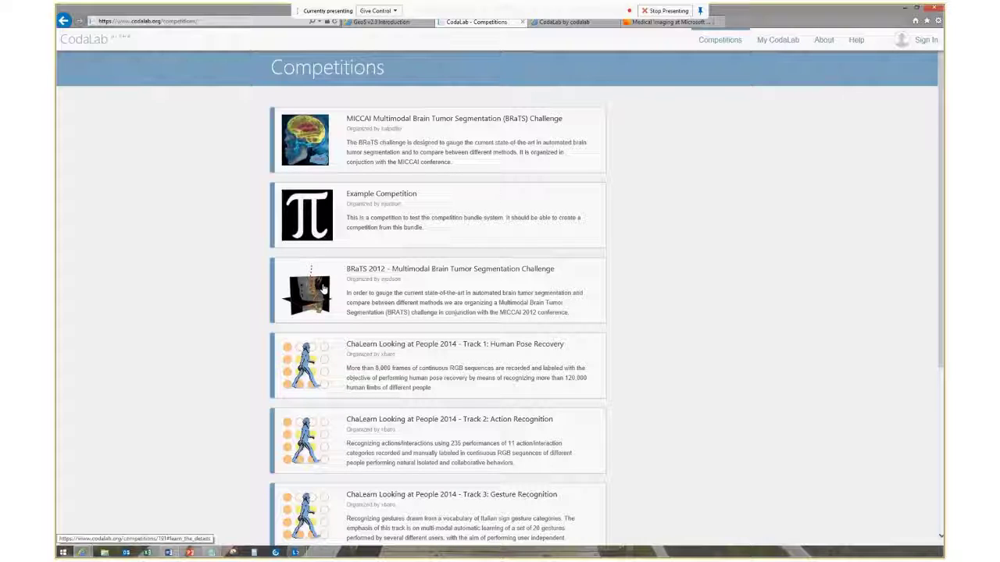
Show the BRaTS 2012 challenge's Evaluation details with Dice, Jaccard and Hausdorff metrics.
left_click(322, 289)
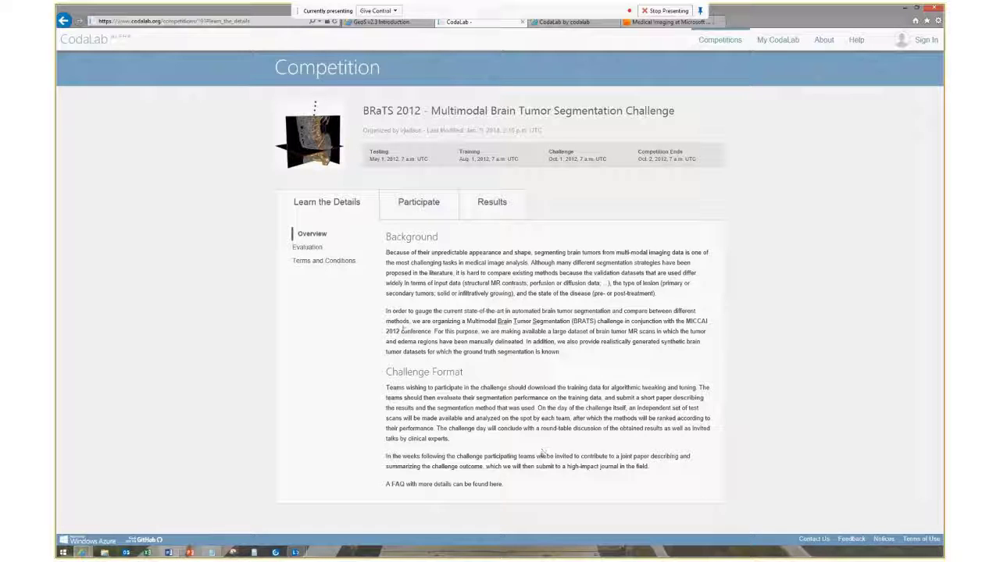
left_click(306, 249)
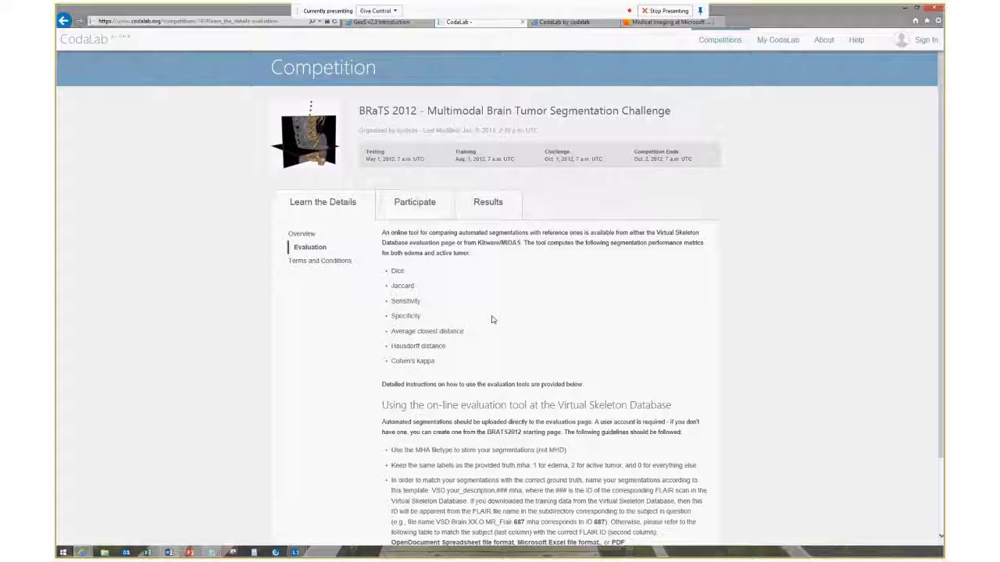
Show BRaTS 2012's Terms and Conditions, including submission requirements and the Creative Commons data license.
left_click(317, 263)
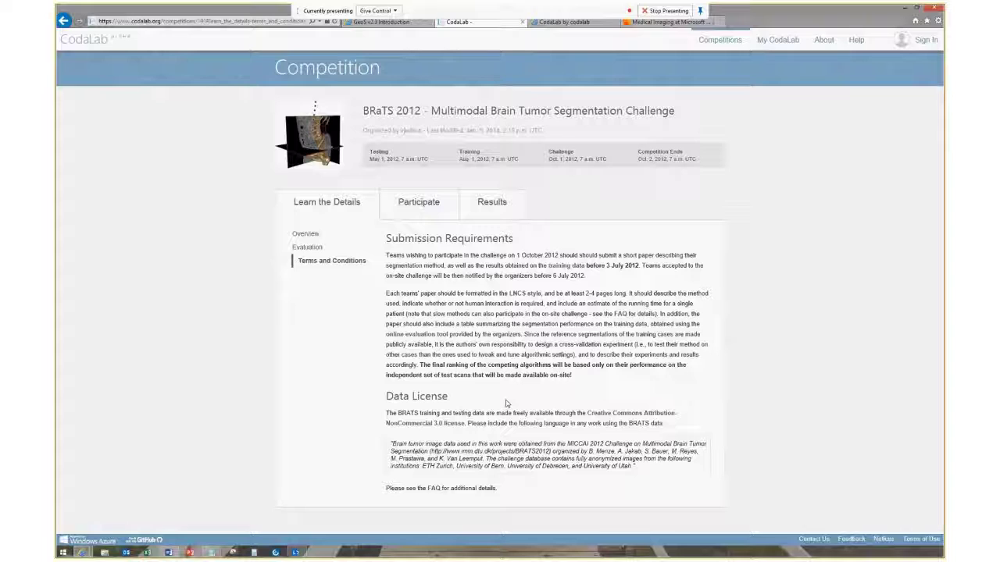
Sign in from the home page with the account's username and password to reach My CodaLab.
left_click(419, 203)
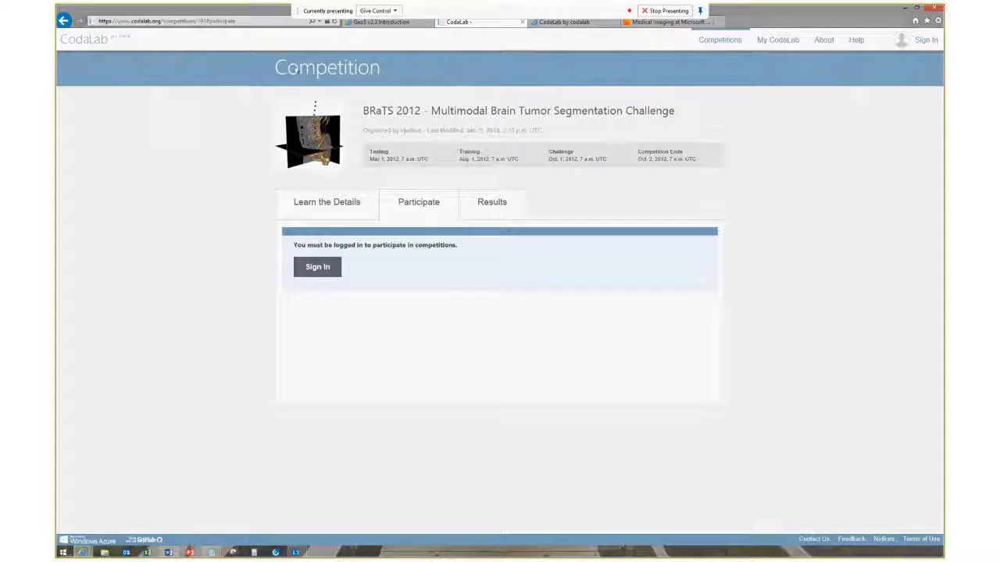
left_click(86, 43)
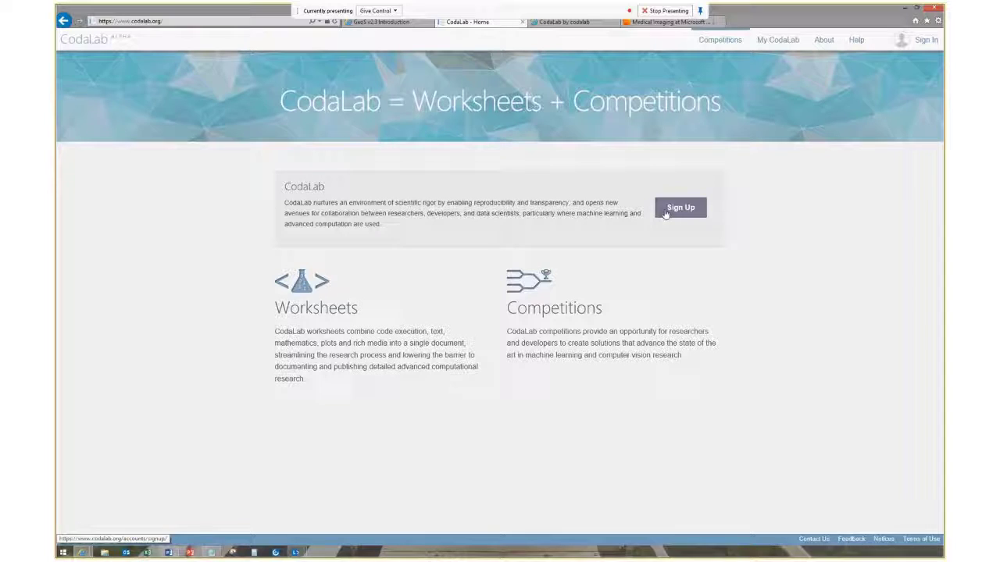
left_click(924, 41)
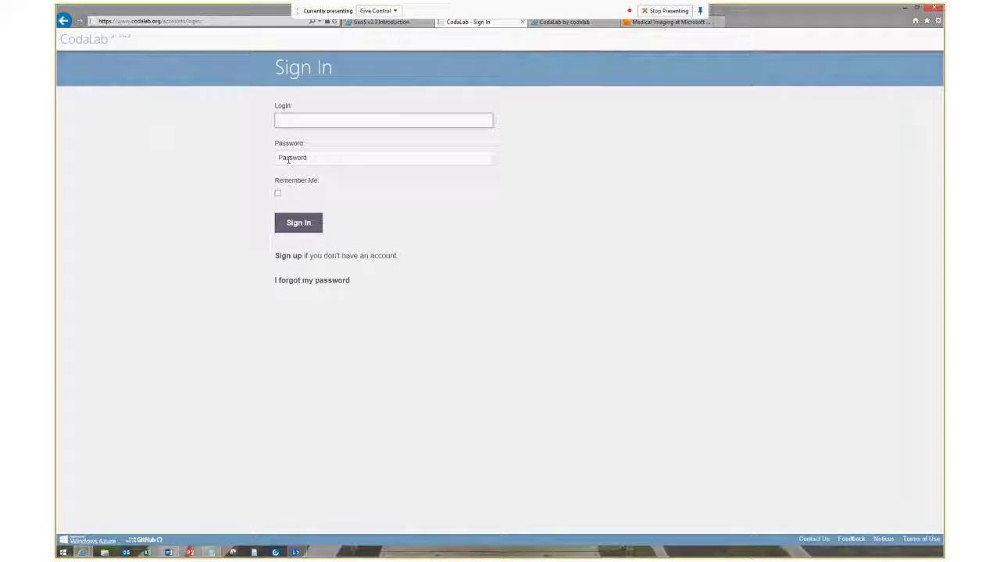
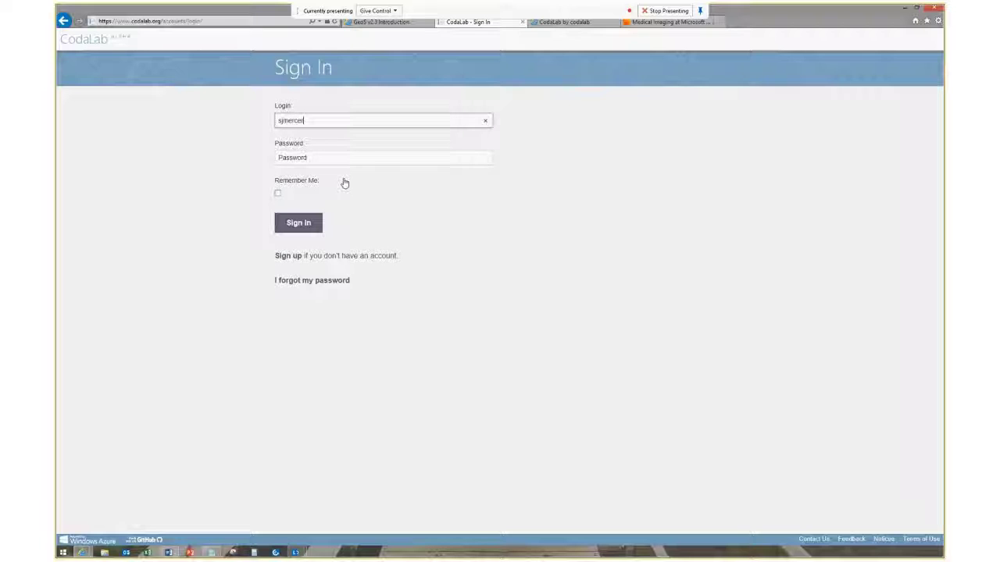
left_click(333, 159)
type("••••••")
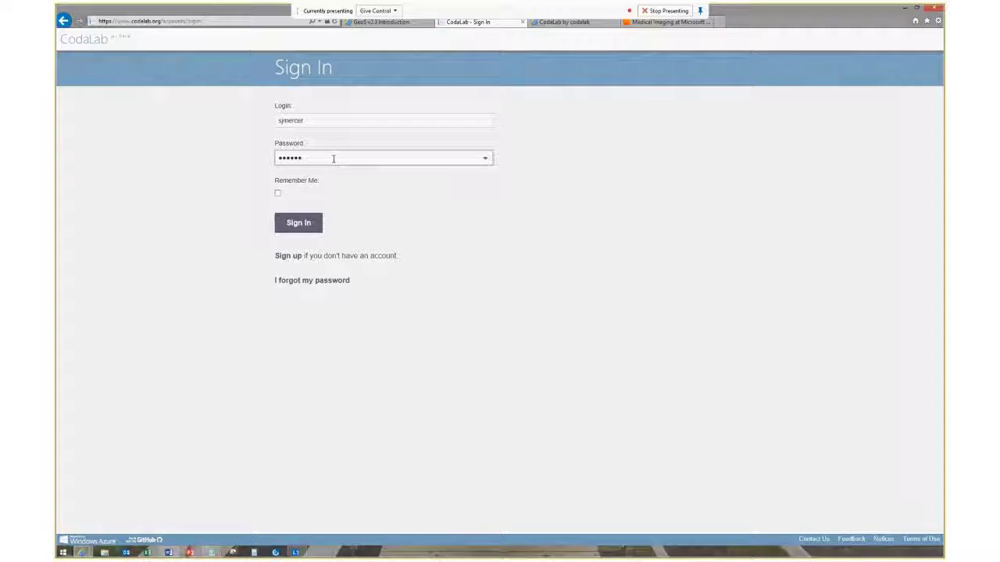
left_click(305, 223)
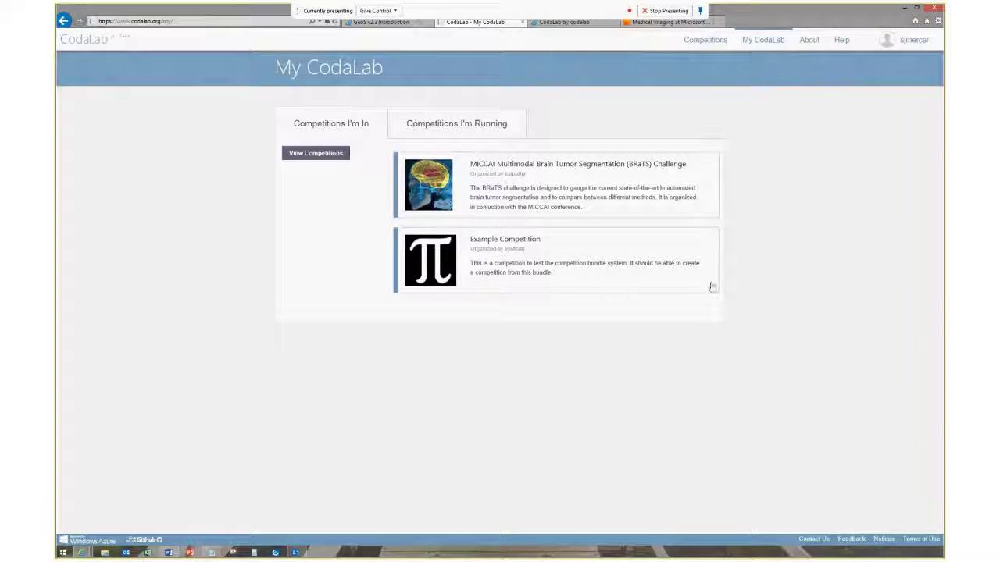
Check Competitions I'm Running, then open the MICCAI BRaTS Challenge from Competitions I'm In.
left_click(433, 126)
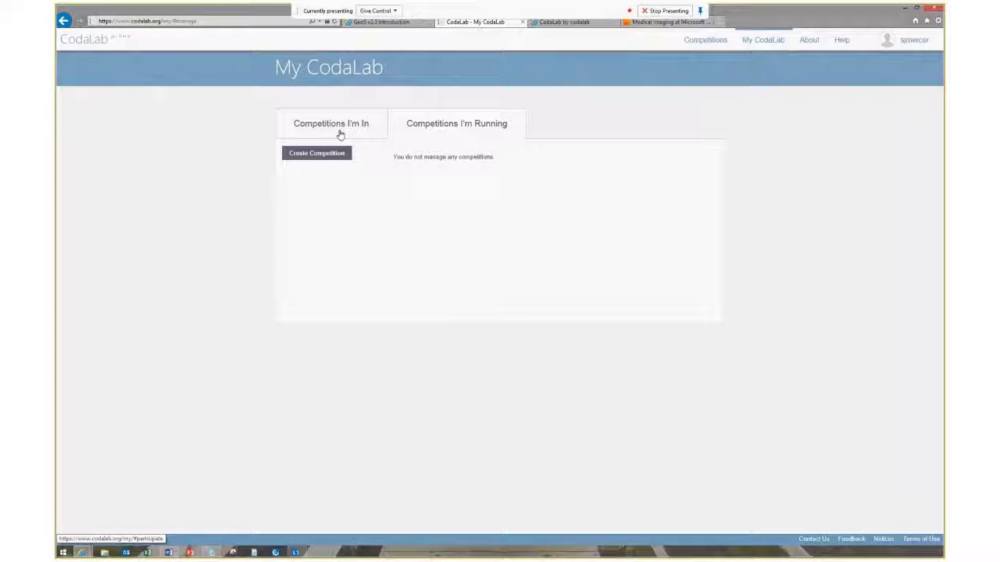
left_click(340, 135)
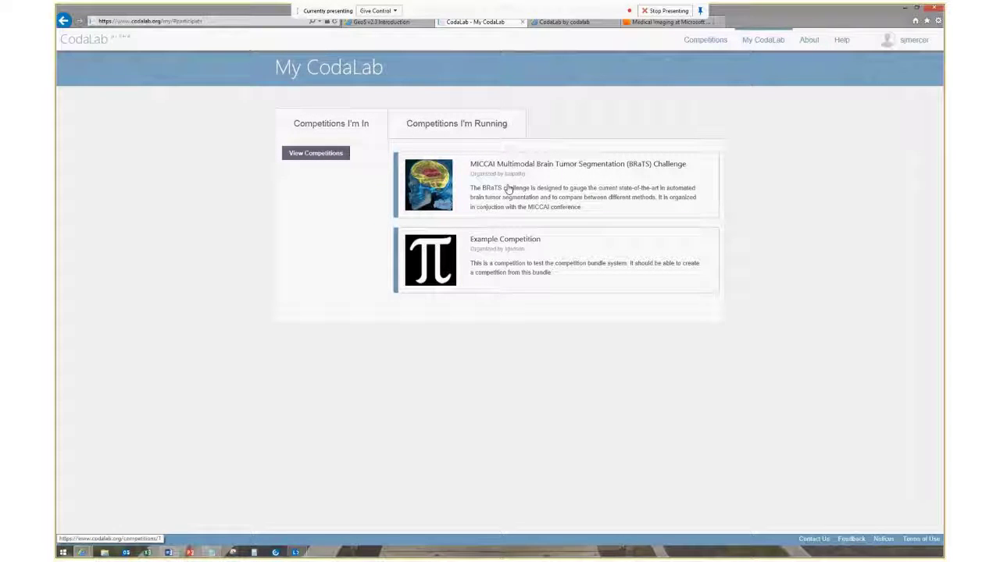
left_click(426, 196)
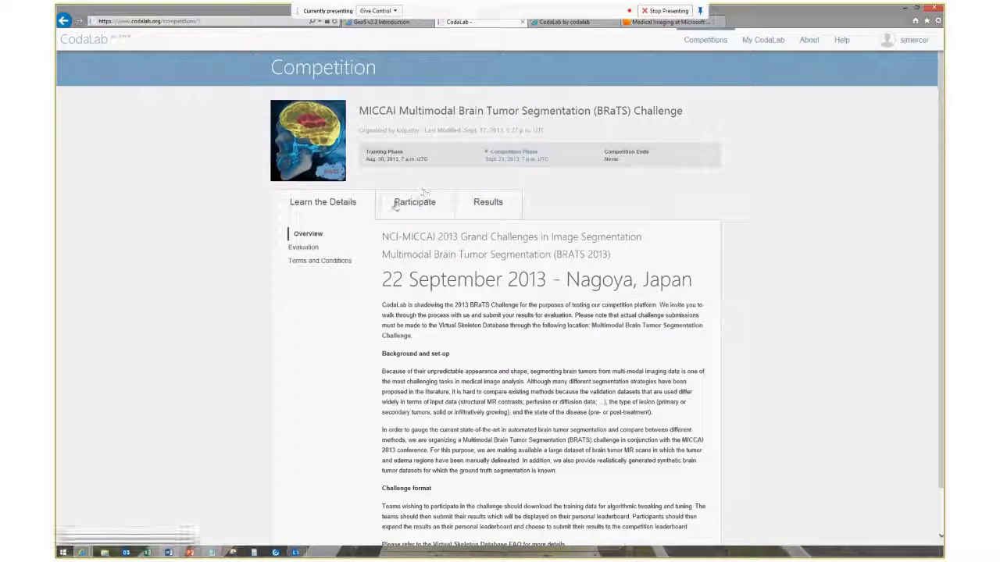
Show the BRaTS challenge's Participate submissions, listing four finished test-submission.zip uploads.
left_click(395, 205)
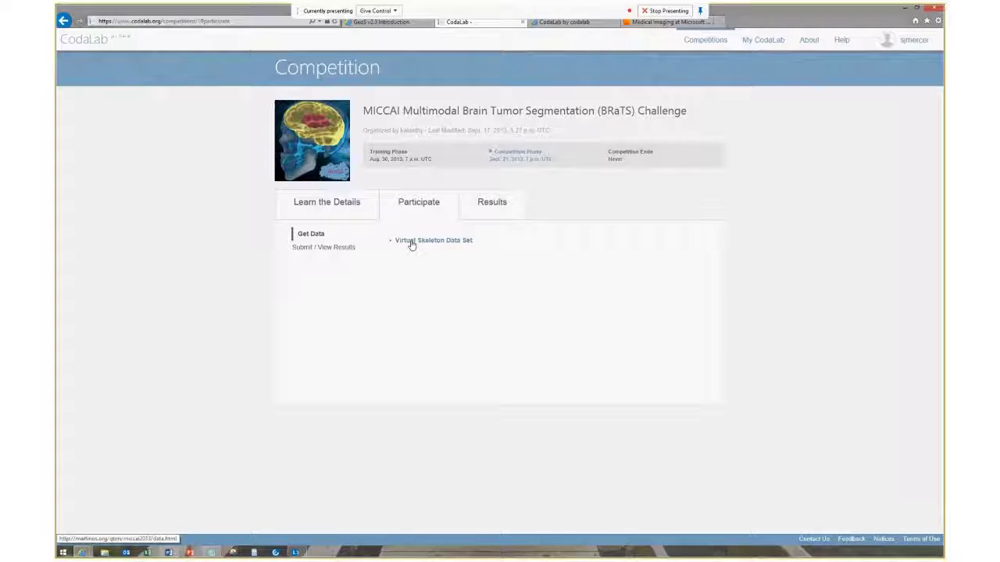
left_click(324, 251)
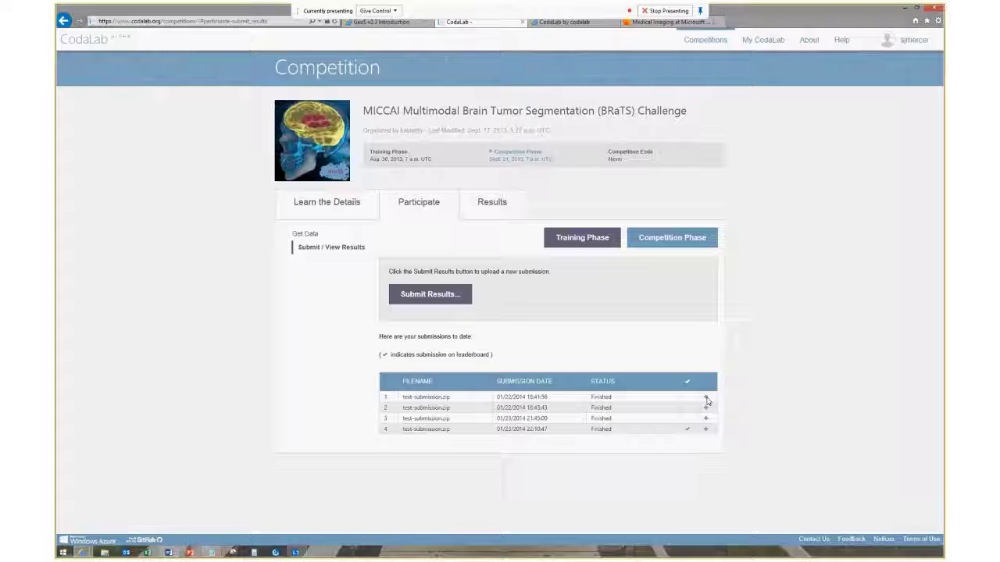
Expand submission 1 from 01/22/2014 and download its test-submission.zip.
left_click(705, 398)
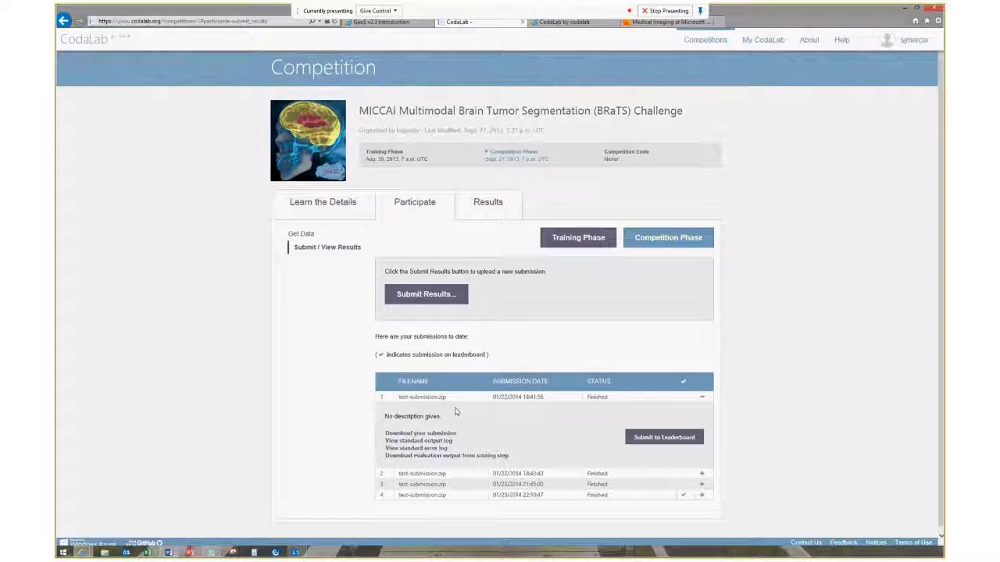
scroll(777, 425, "down", 1)
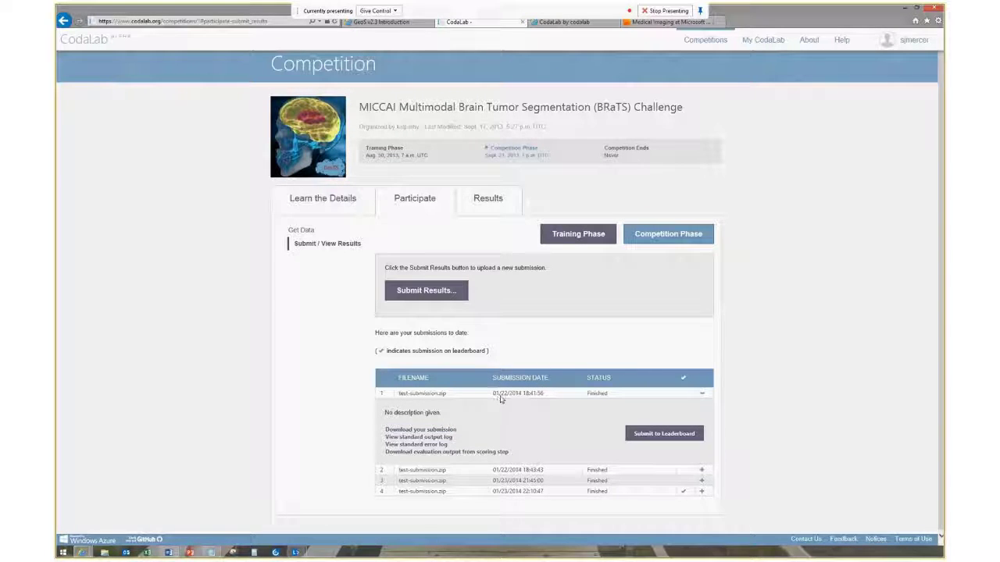
left_click(428, 430)
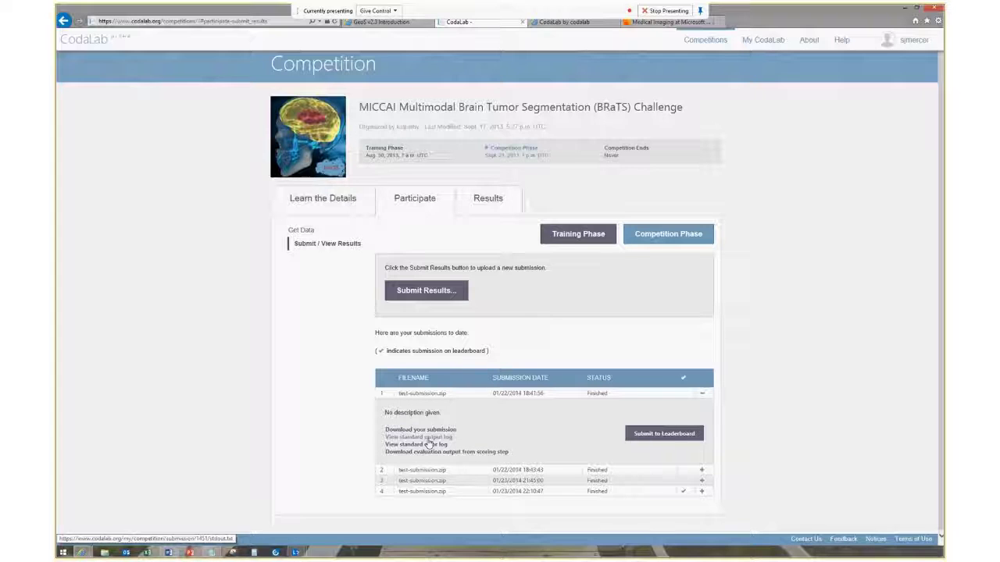
Read submission 1's standard output log (256.704 s, exit code 0) and close the Medical Imaging at Microsoft tab.
left_click(428, 440)
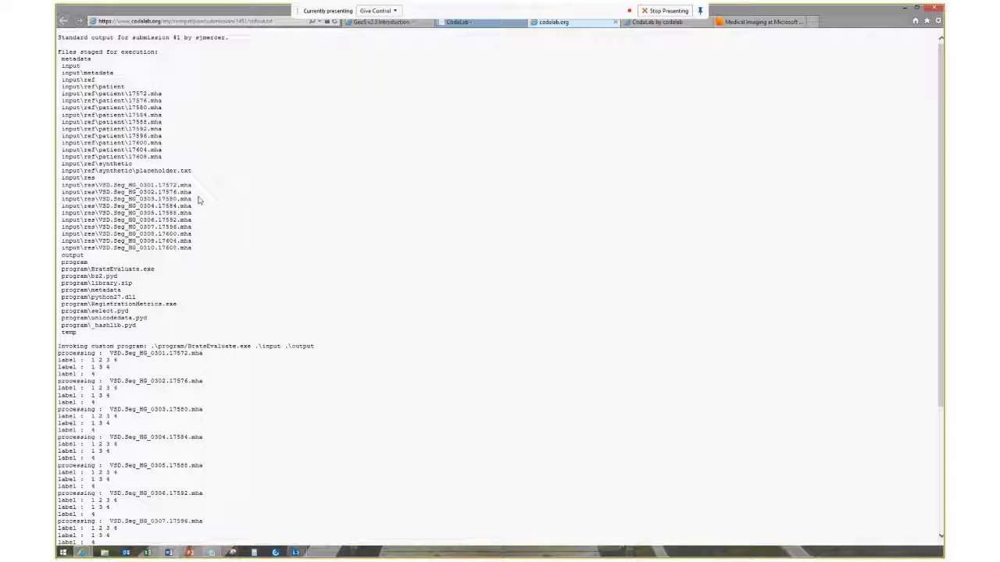
scroll(201, 202, "down", 3)
scroll(200, 201, "down", 1)
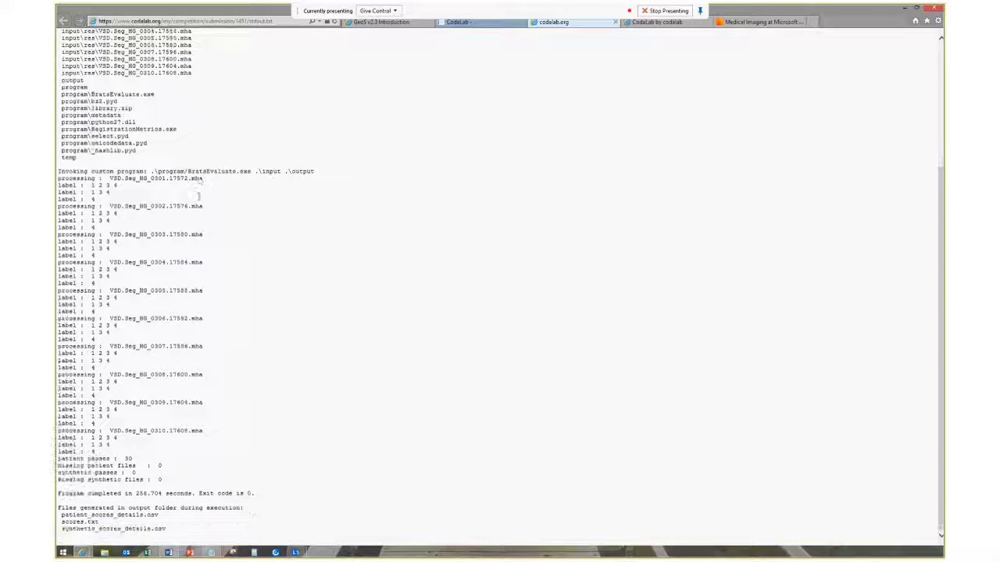
scroll(199, 196, "up", 4)
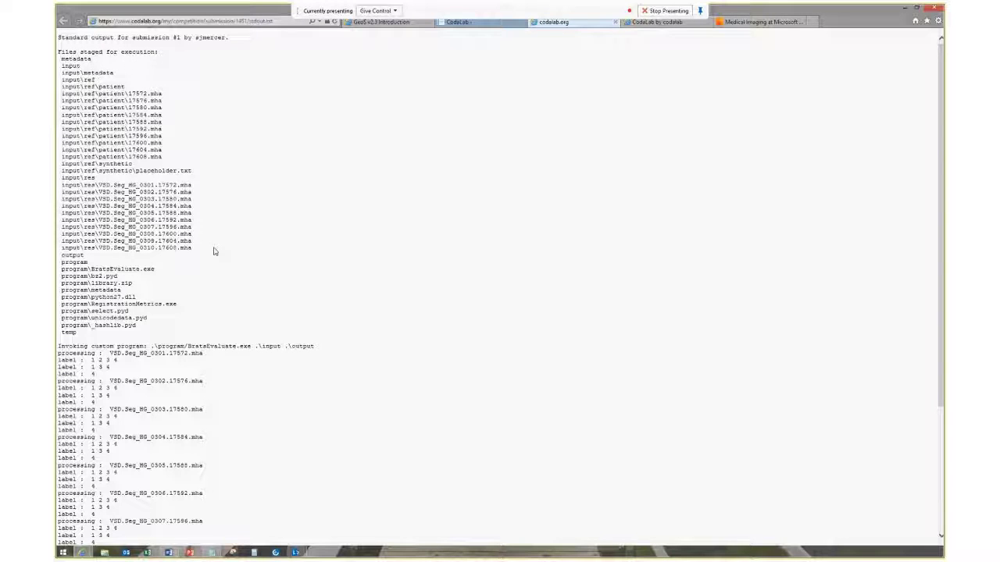
scroll(215, 252, "down", 5)
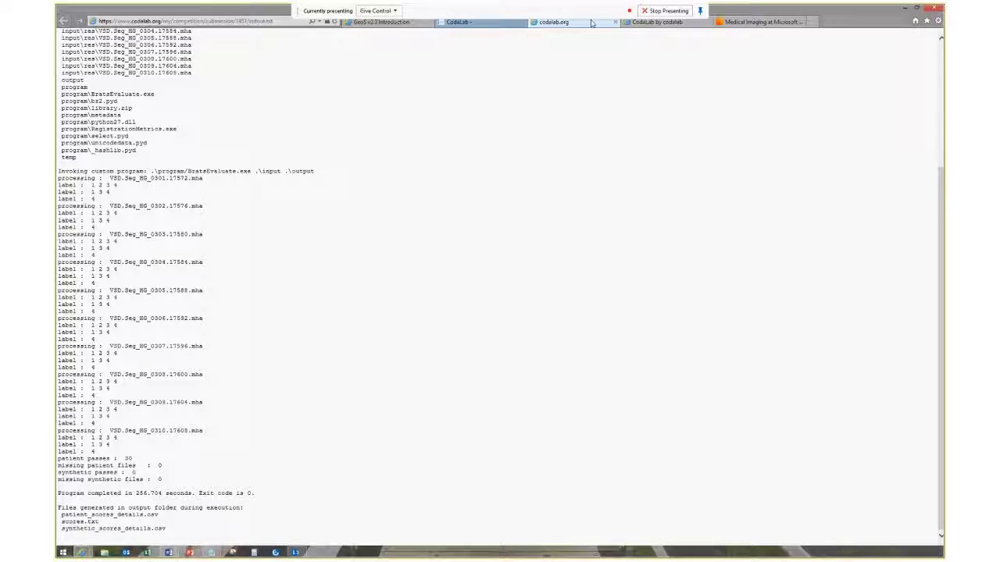
left_click(800, 23)
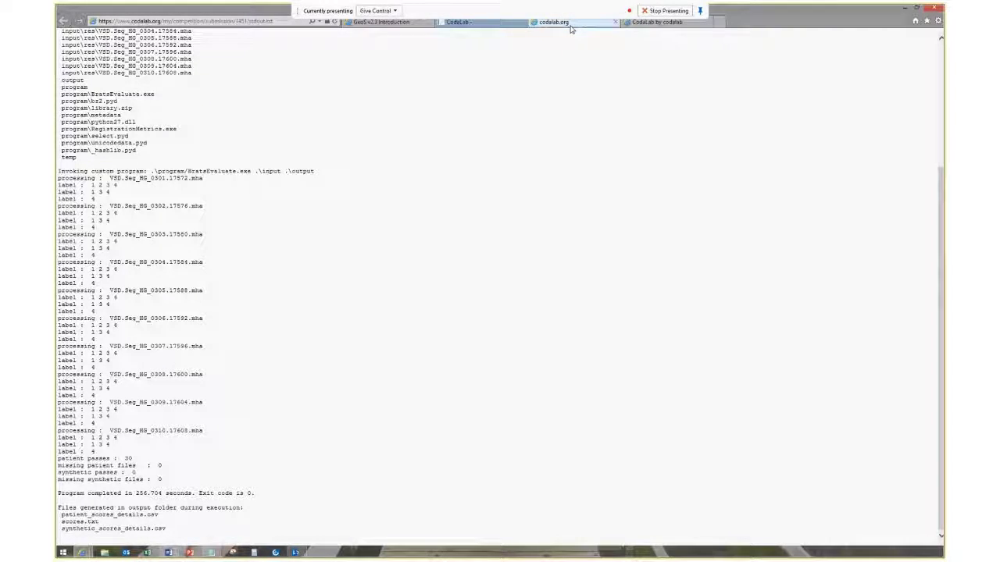
Download and open submission 1's scoring-step evaluation output, showing metadata and scores files.
left_click(499, 25)
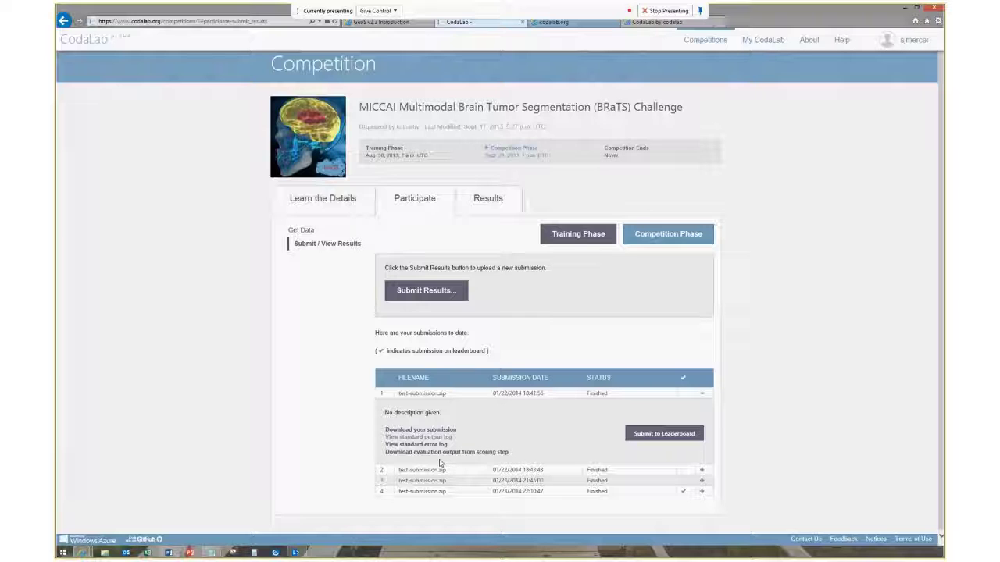
left_click(422, 453)
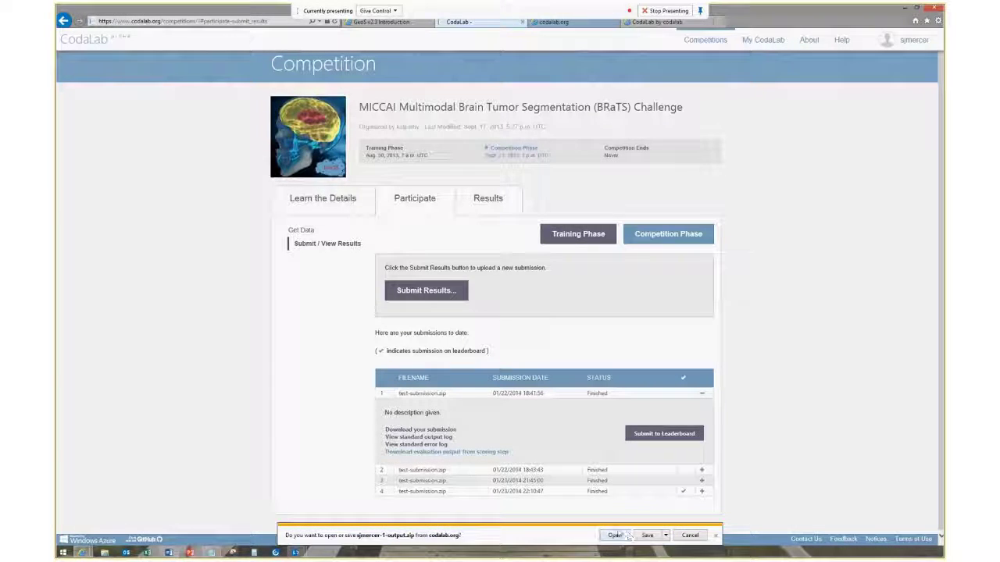
left_click(616, 535)
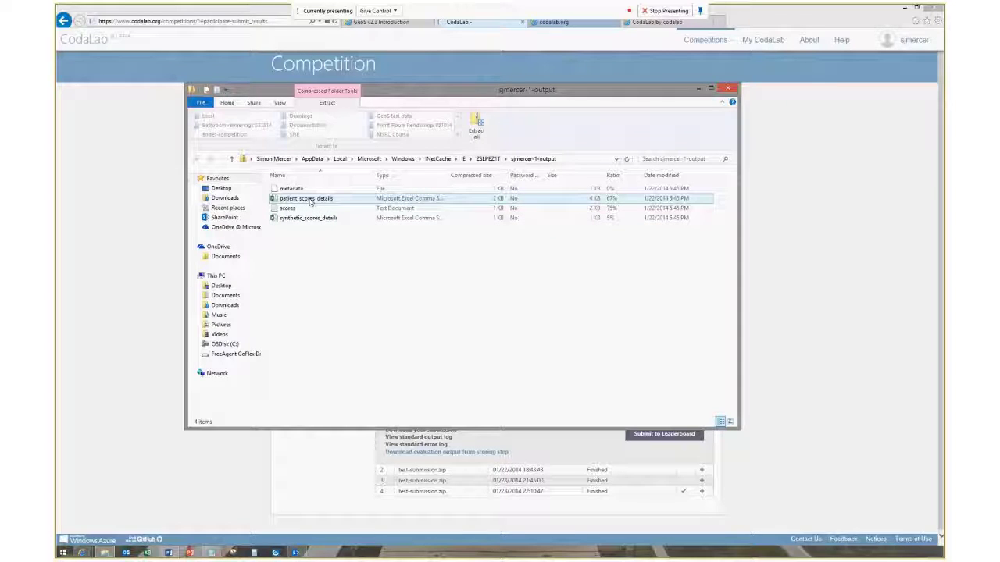
Open patient_scores_details from the evaluation output zip in Excel.
double_click(310, 200)
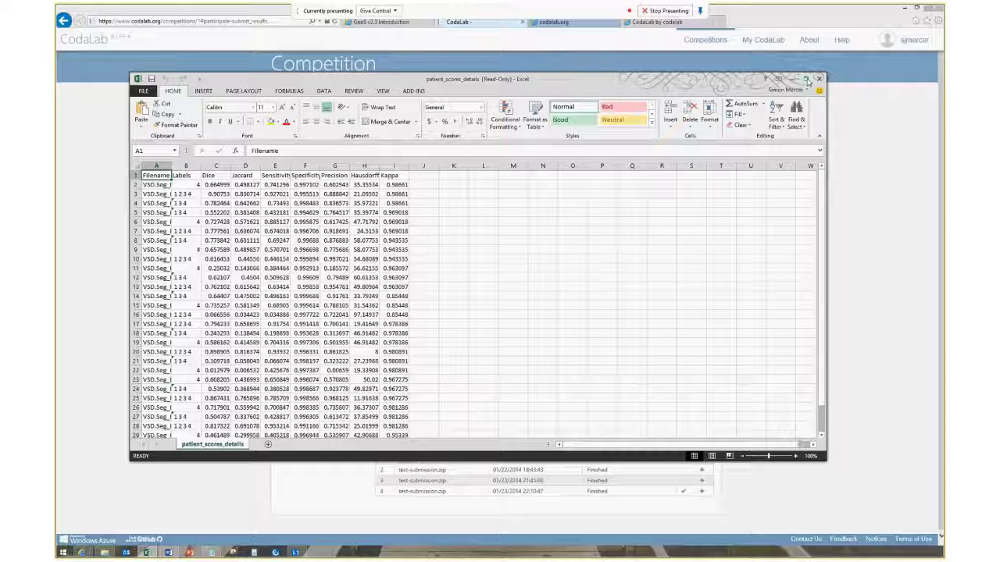
AutoFit columns A–I of the maximized sheet to show full filenames, then close the workbook.
left_click(806, 80)
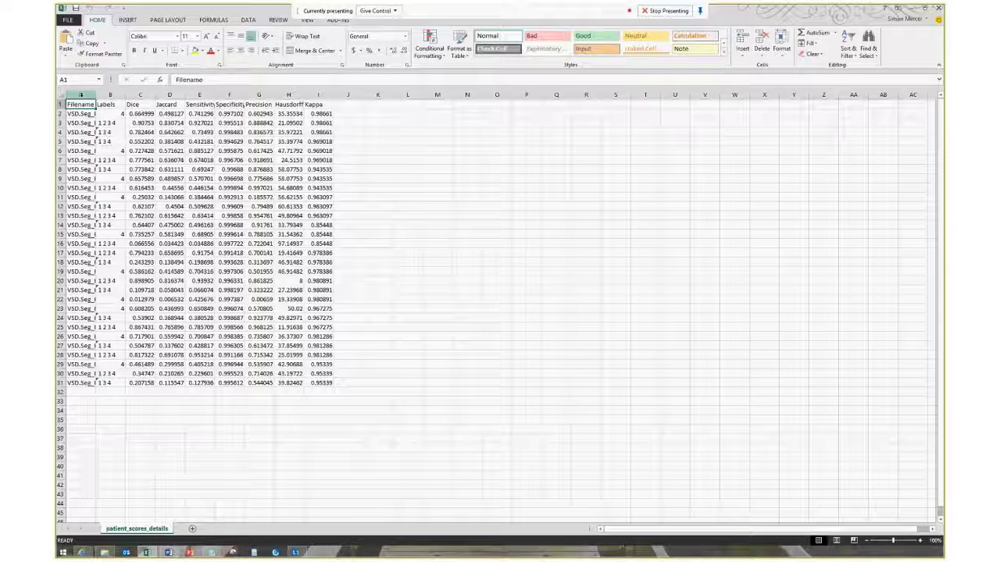
left_click_drag(80, 95, 334, 95)
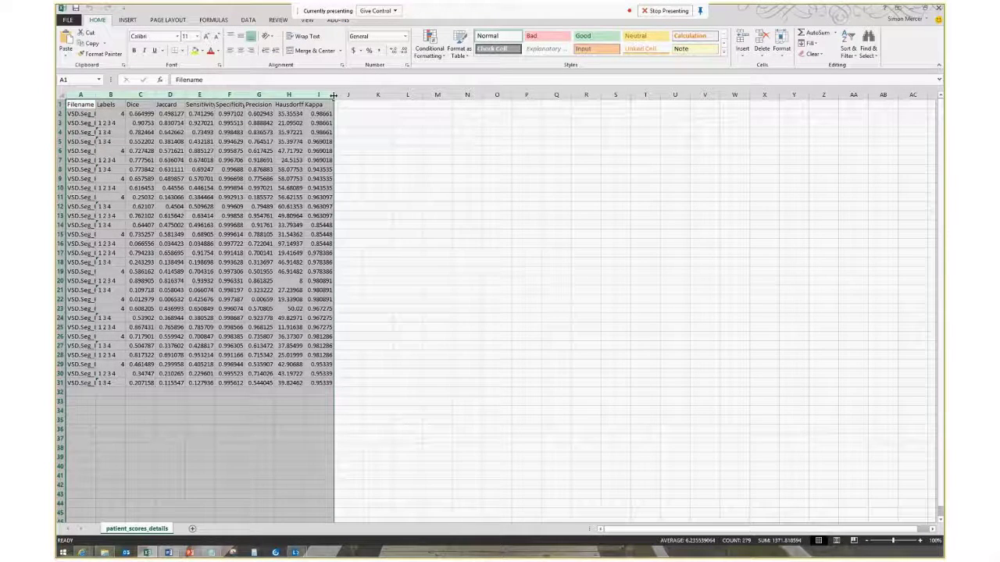
double_click(333, 94)
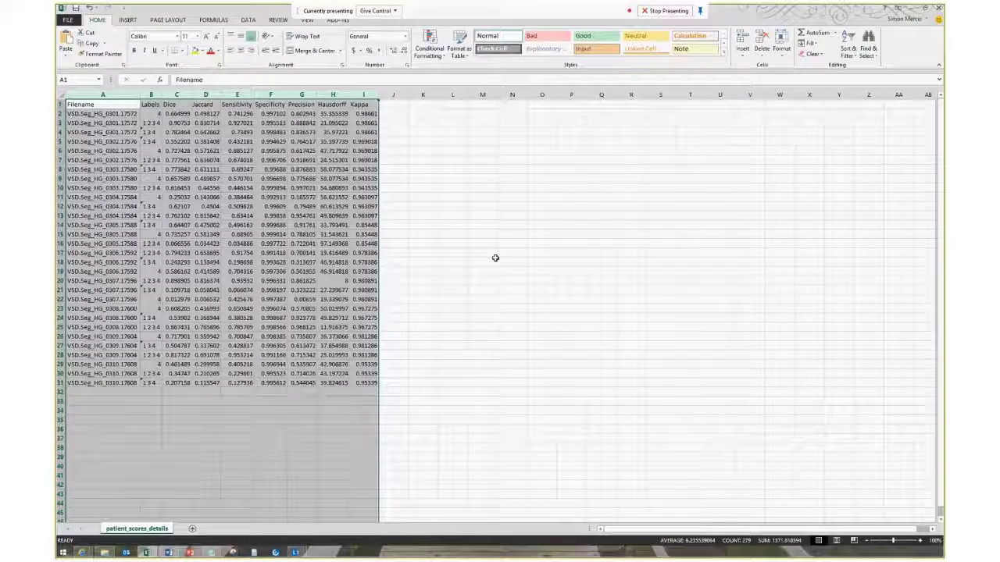
left_click(496, 258)
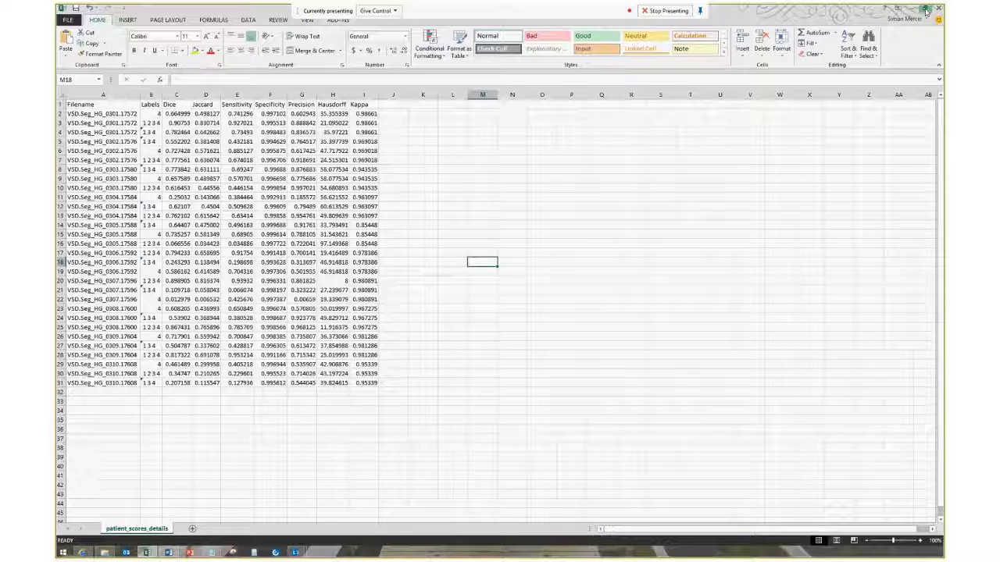
left_click(925, 10)
left_click(818, 79)
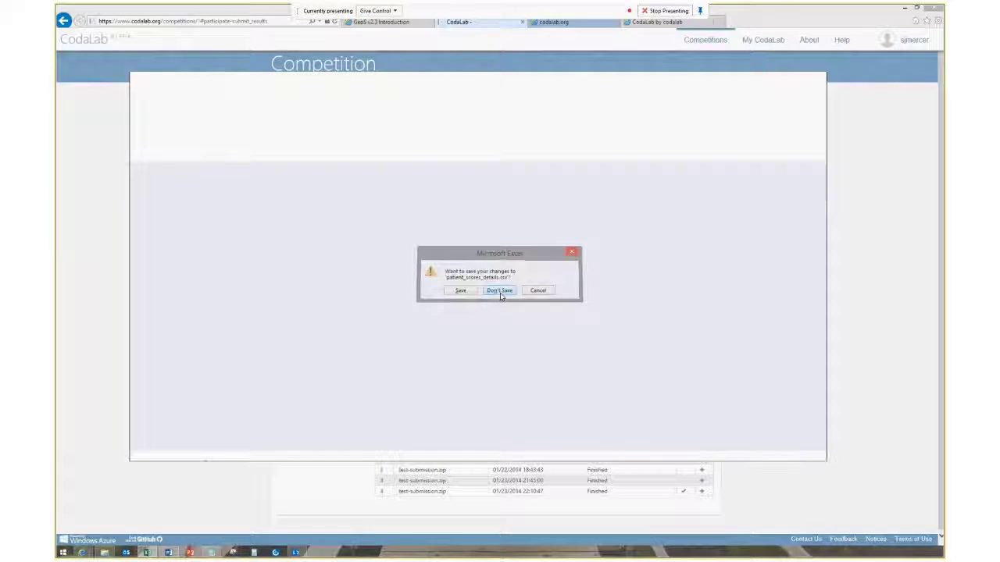
Discard the scores file changes, submit submission 1 to the leaderboard, and collapse its details.
left_click(500, 291)
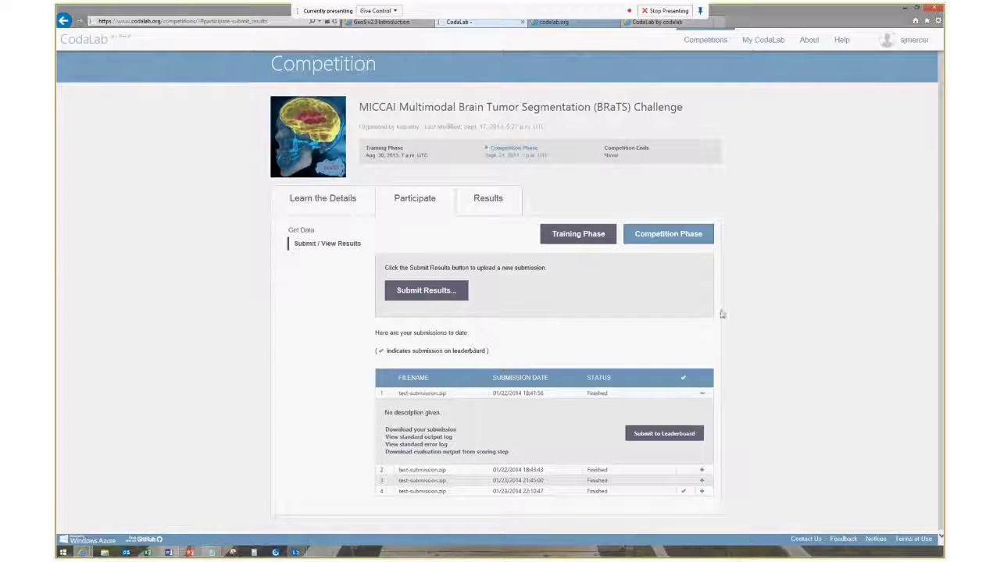
left_click(662, 435)
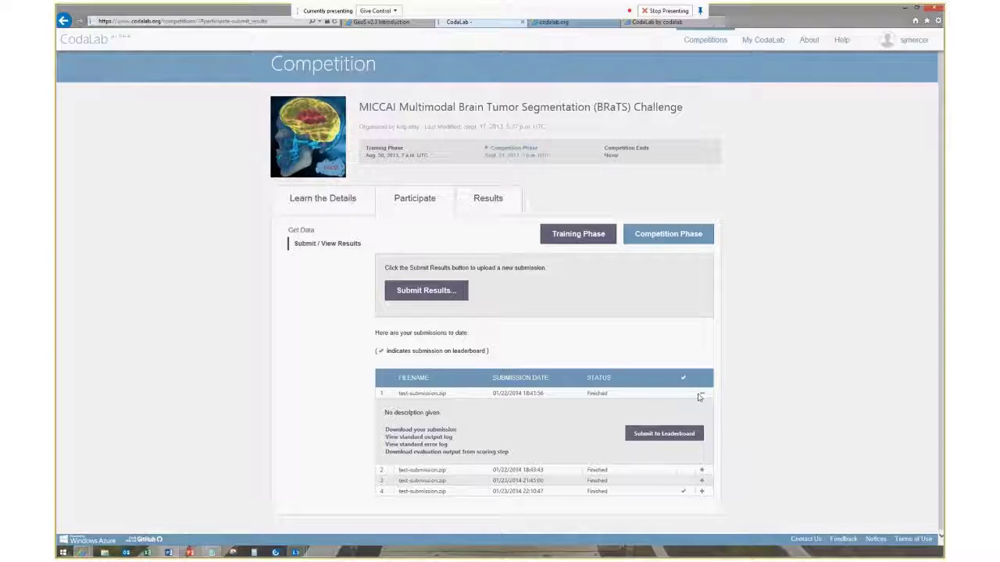
left_click(699, 397)
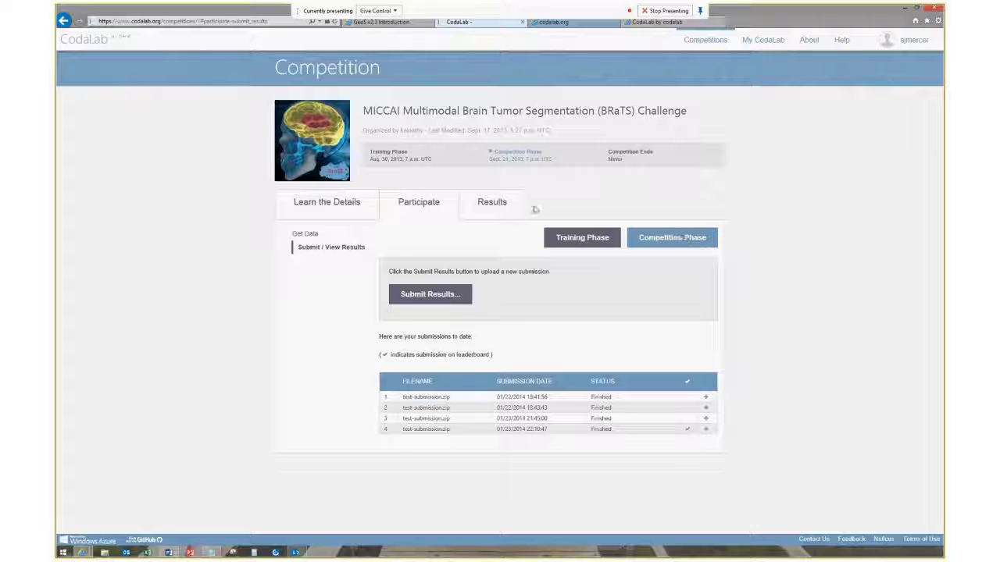
Browse the BRaTS Results leaderboard, then return to the My CodaLab page.
left_click(482, 203)
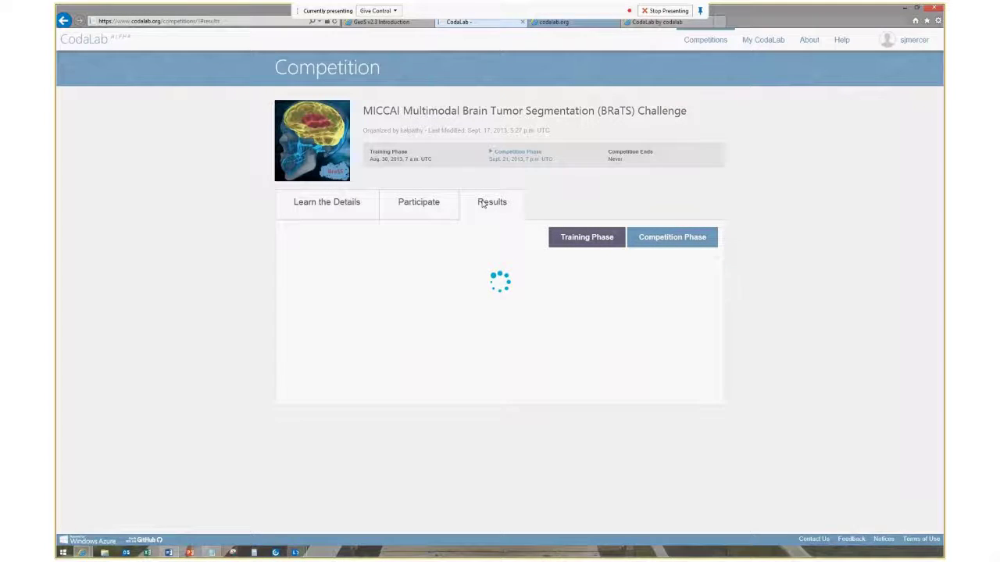
scroll(787, 291, "down", 1)
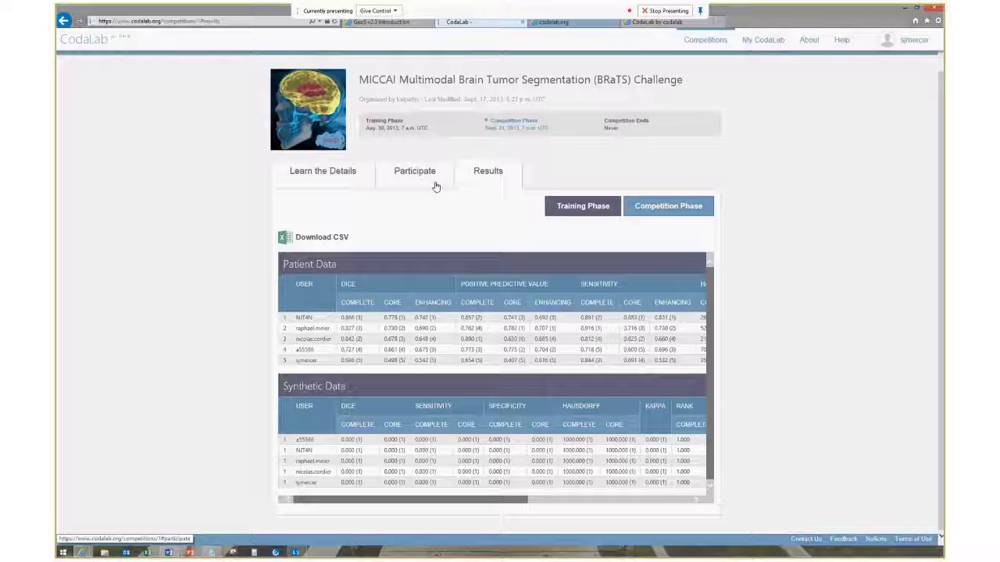
left_click(760, 40)
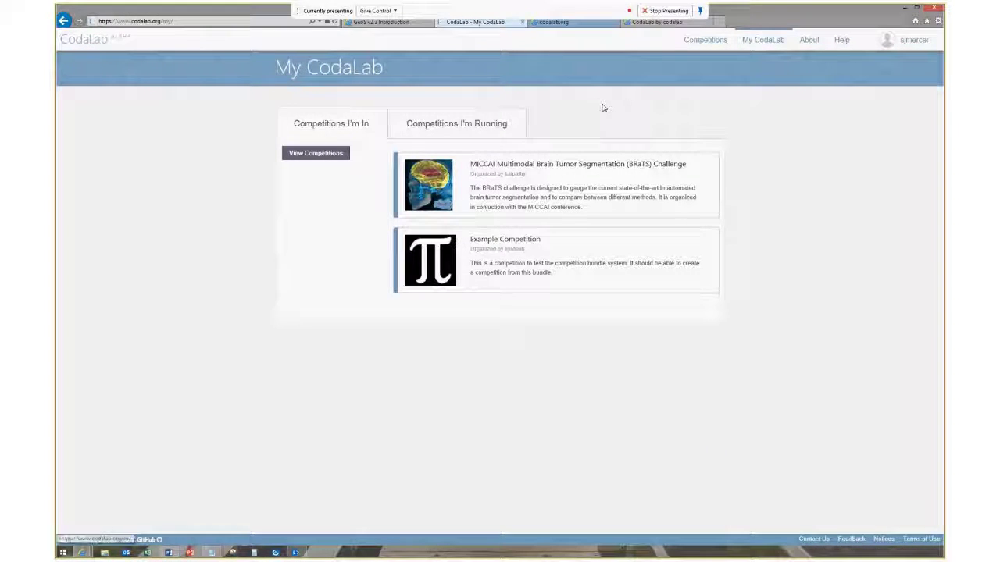
Glance at the organised competitions and new-competition form, then minimize the browser to the desktop.
left_click(445, 131)
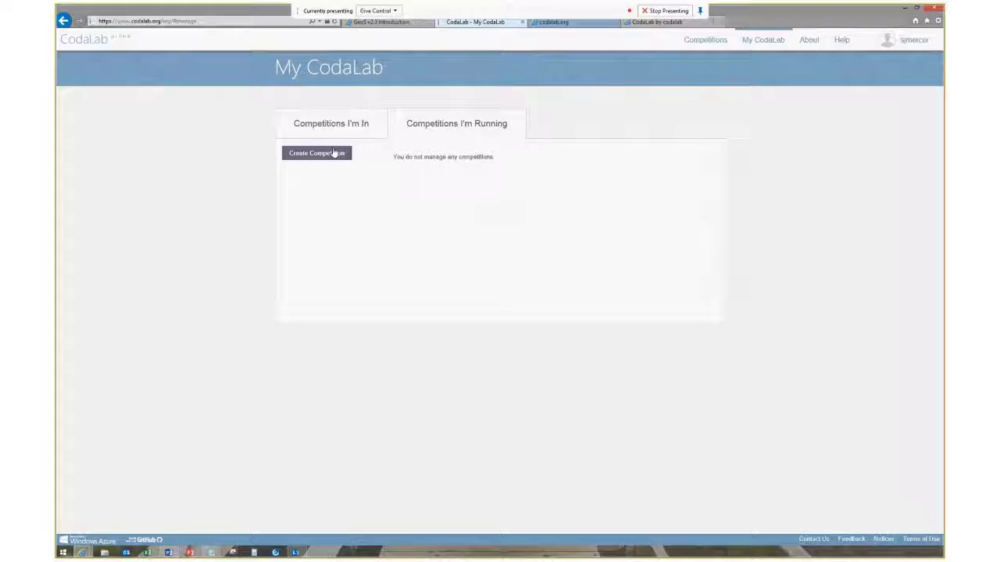
left_click(319, 156)
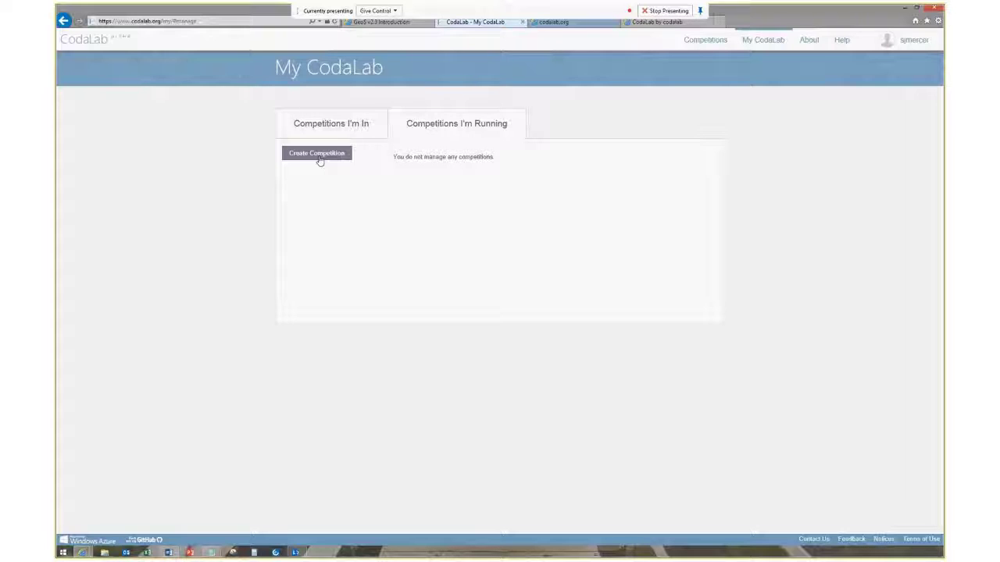
left_click(918, 9)
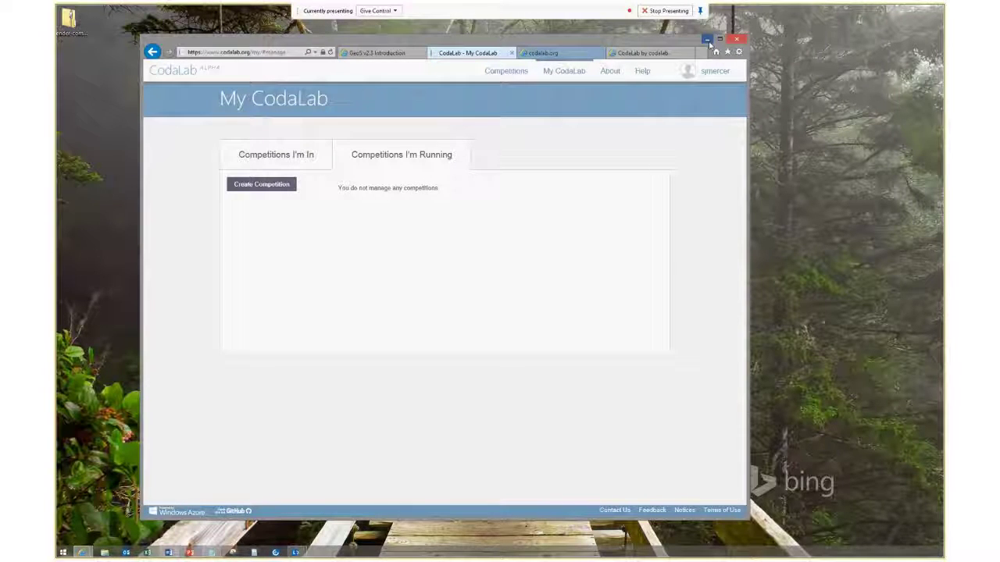
left_click(707, 39)
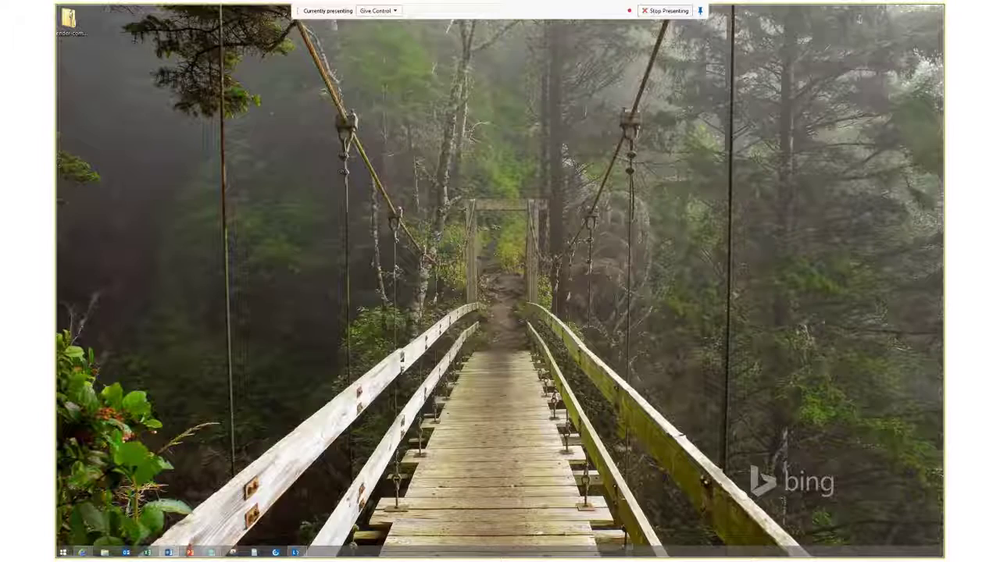
Restore the Example YAML Word document and nudge its window up and left.
left_click(168, 552)
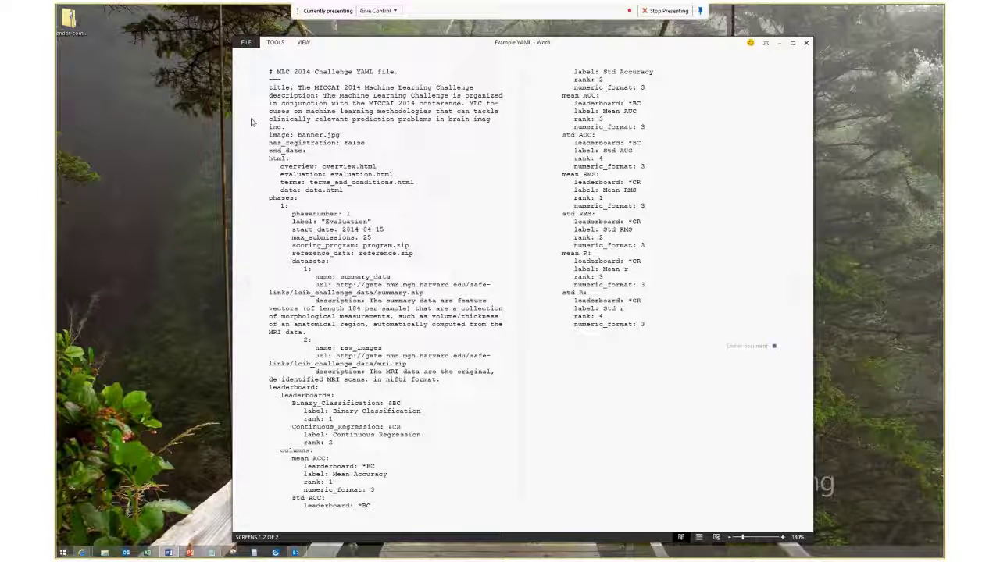
left_click_drag(422, 43, 374, 37)
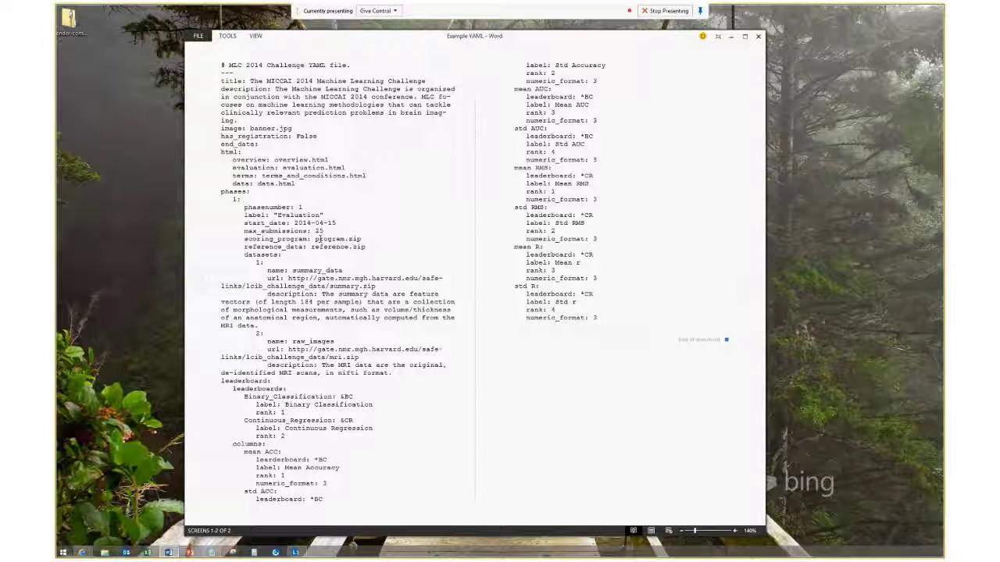
Highlight the scoring_program: program.zip line, shift Word left, then hide it to show the desktop.
triple_click(255, 240)
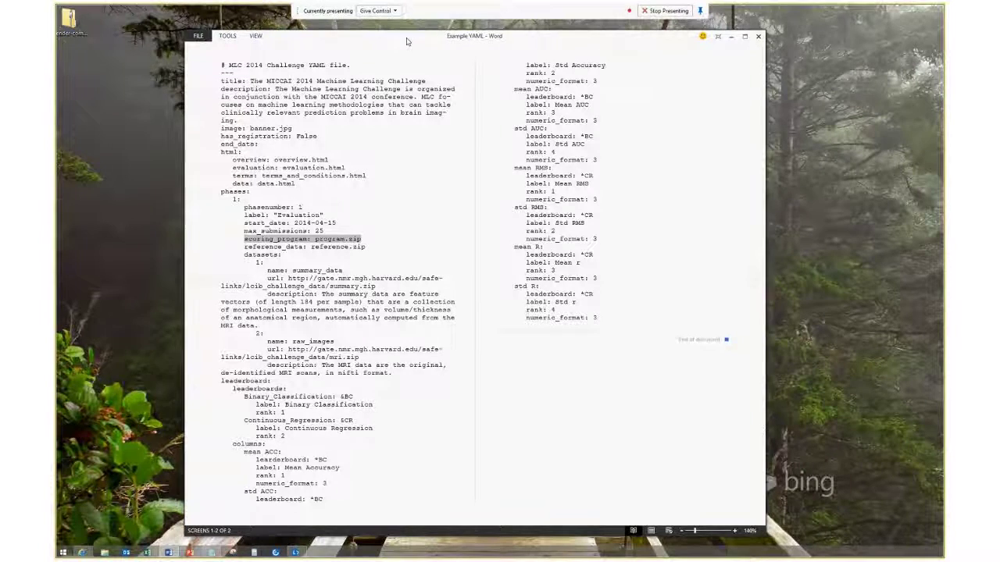
left_click_drag(406, 41, 343, 41)
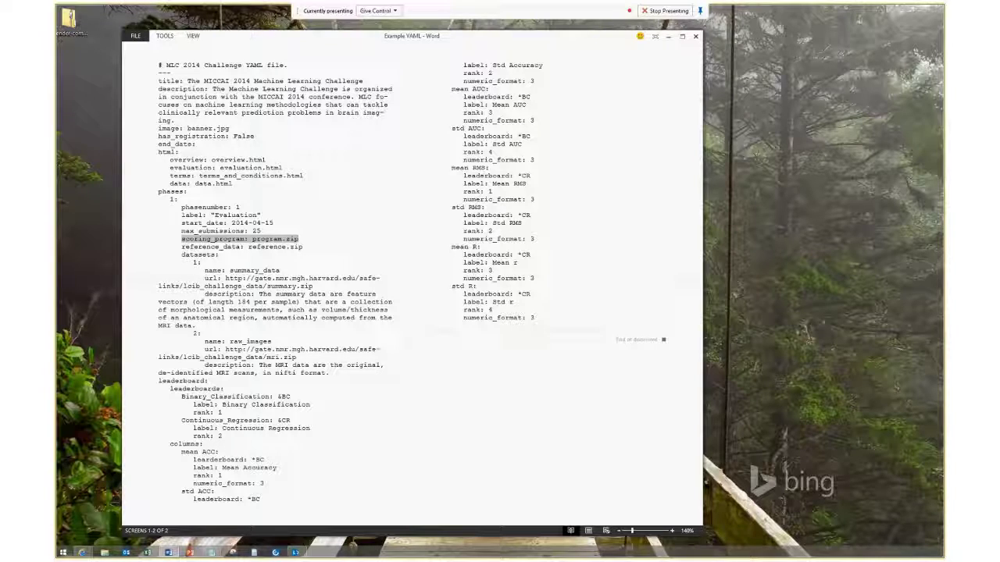
key("super+d")
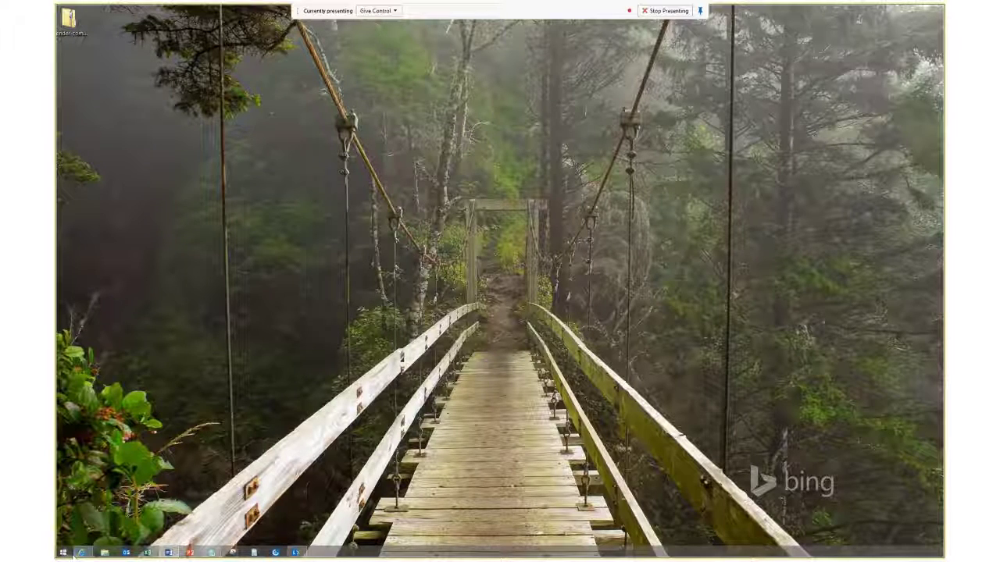
Restore the browser, list the two competitions I'm in, then go to the CodaLab home page.
left_click(81, 552)
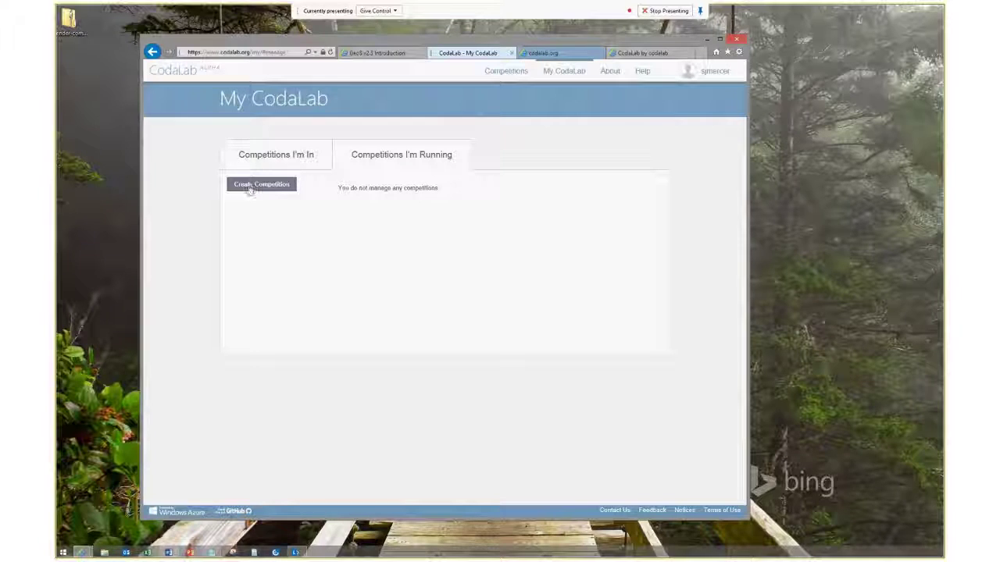
left_click(273, 157)
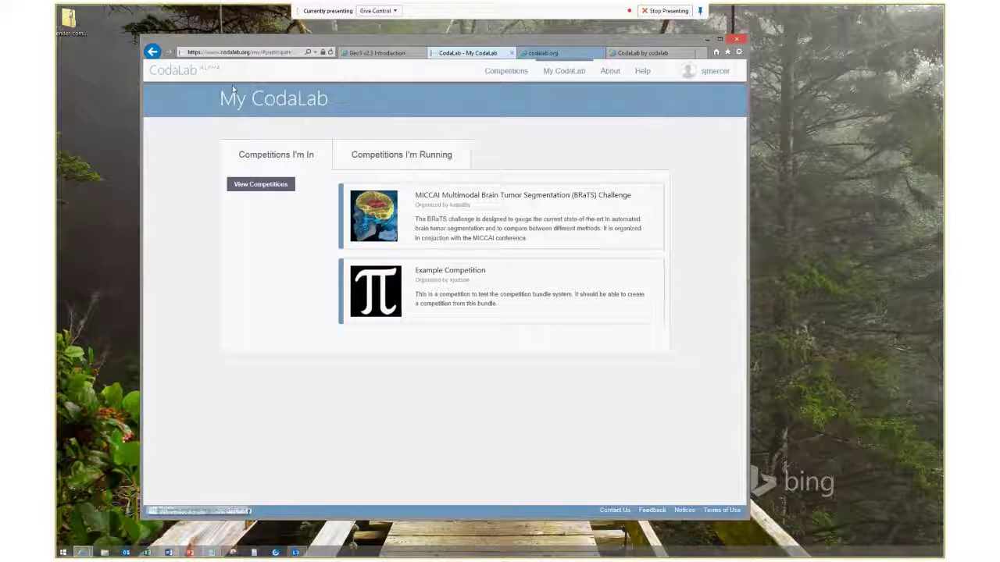
left_click(162, 72)
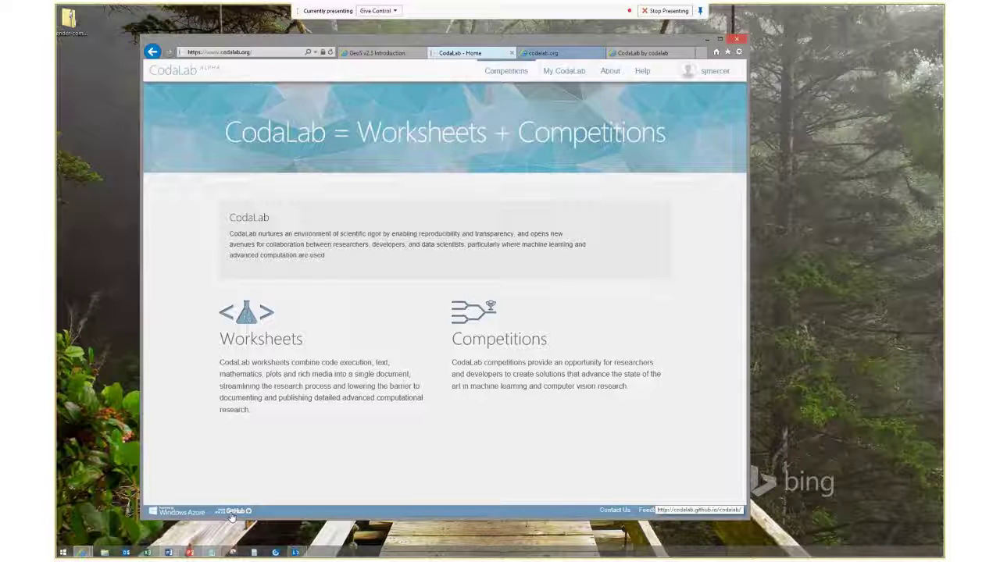
Follow the footer GitHub link to the project site, maximize, and open the codalab/codalab repository.
left_click(232, 514)
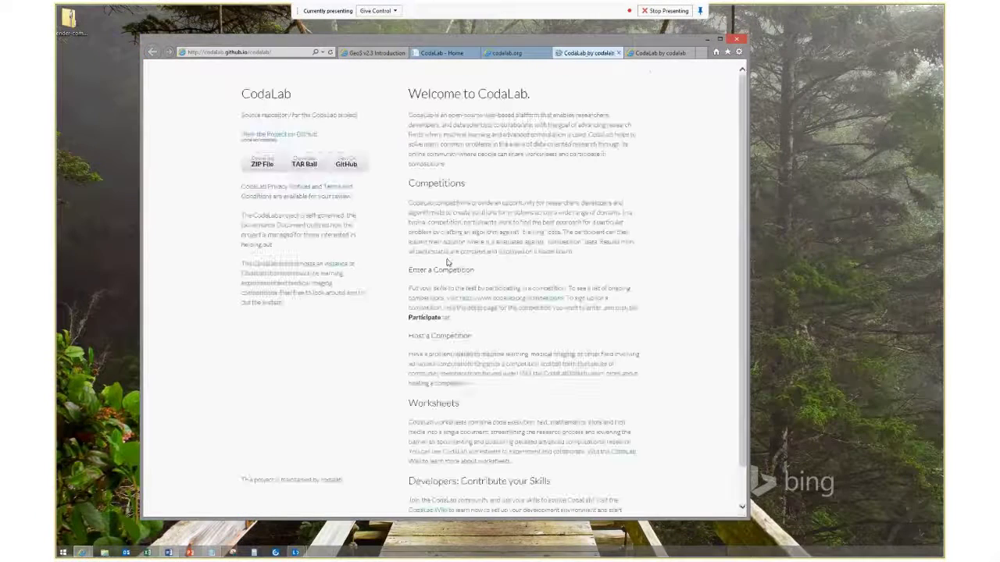
left_click(719, 39)
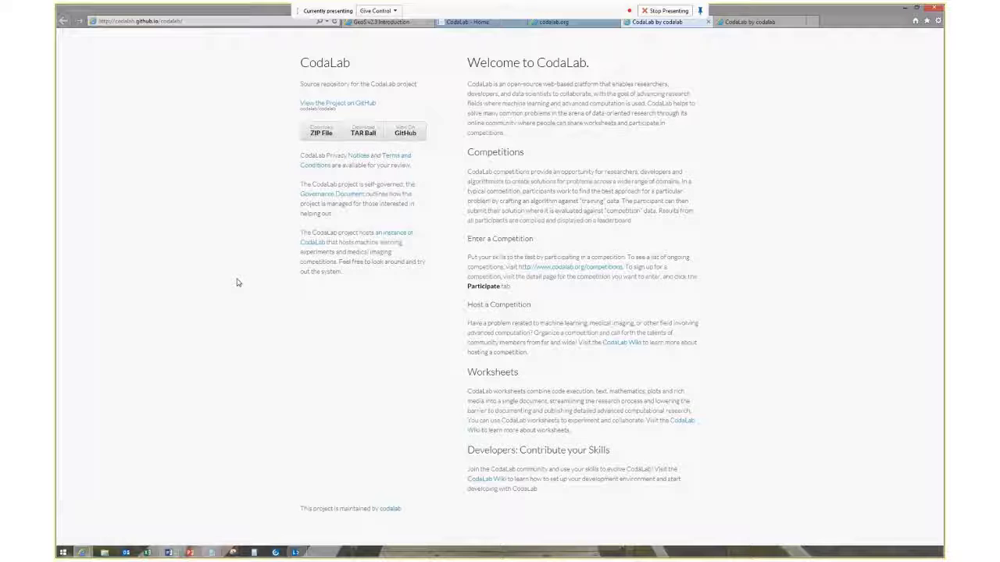
left_click(329, 103)
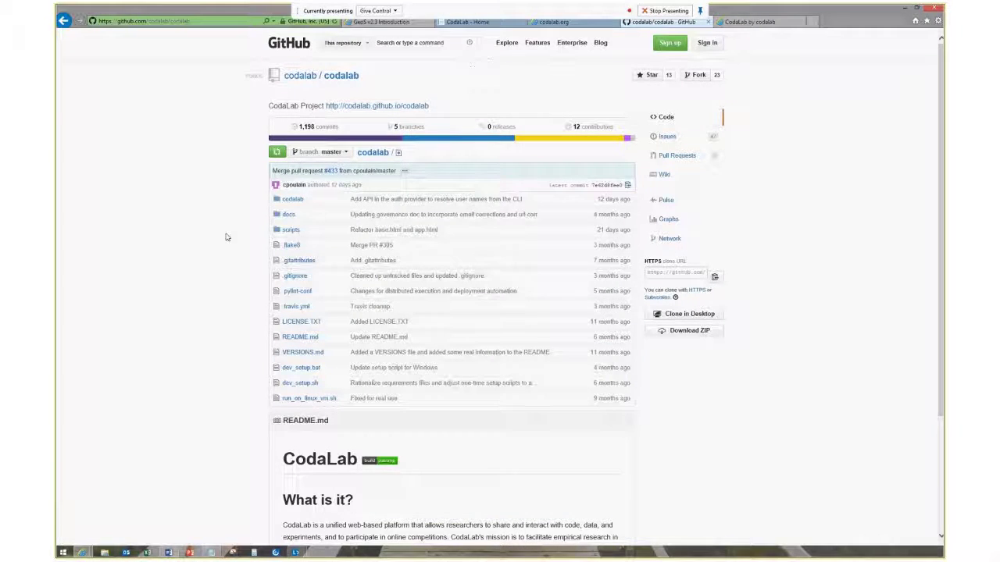
Scroll the codalab/codalab README to Getting started and open the CodaLab Wiki.
scroll(226, 236, "down", 1)
scroll(226, 236, "down", 1)
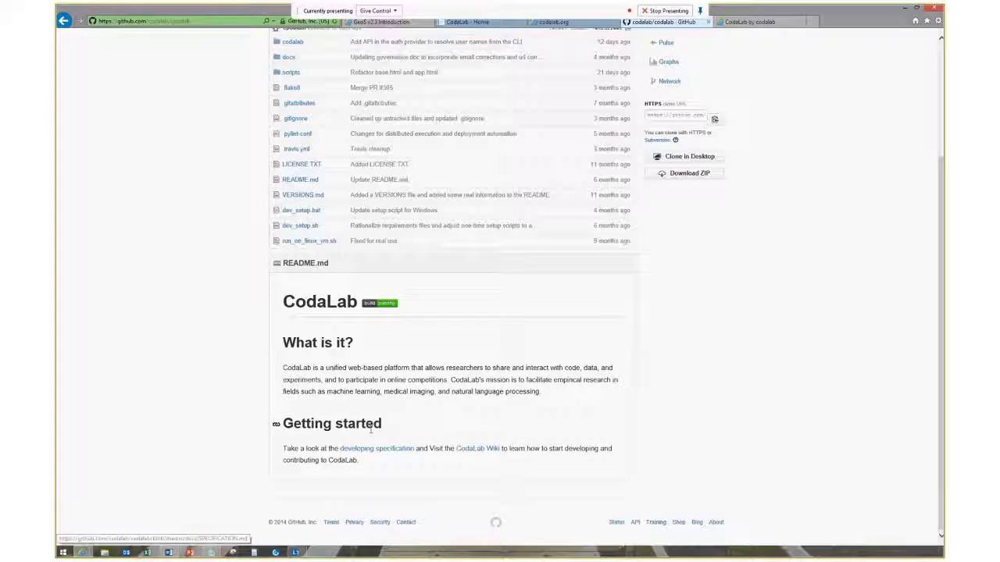
left_click(476, 451)
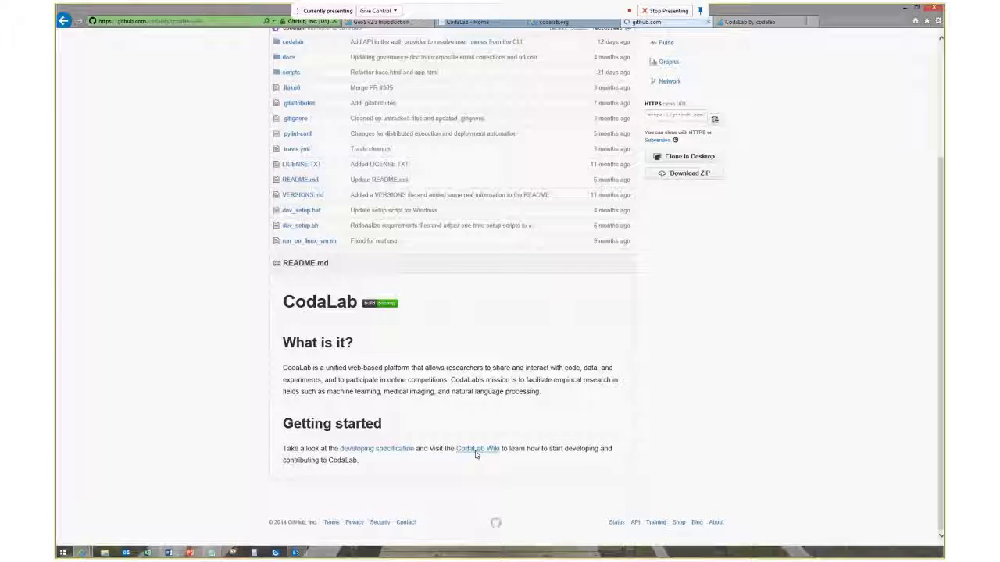
Scroll through the wiki Home page's Contents, Developers, Competitions and Editing Guidelines sections.
scroll(187, 359, "down", 1)
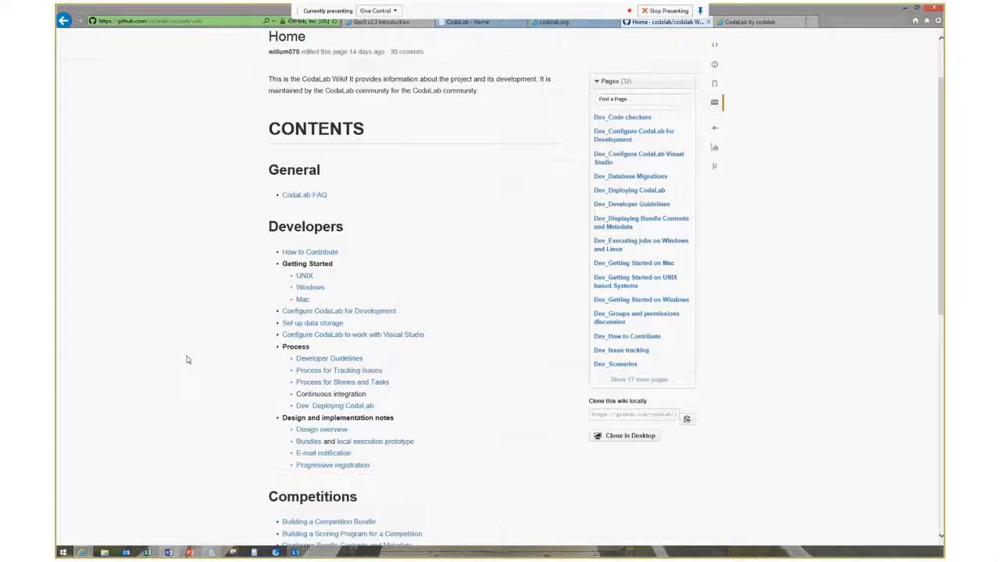
scroll(187, 359, "down", 1)
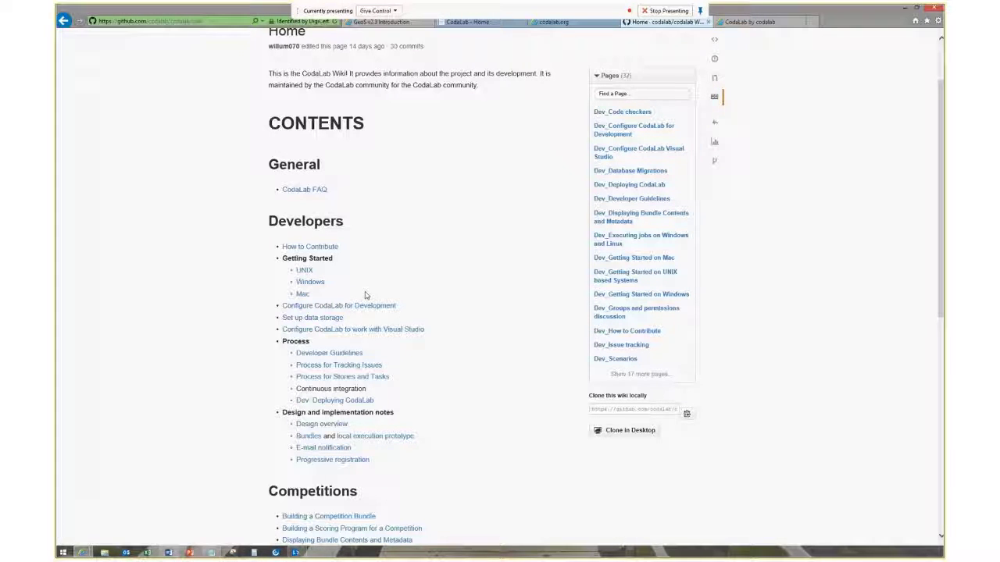
scroll(543, 273, "down", 4)
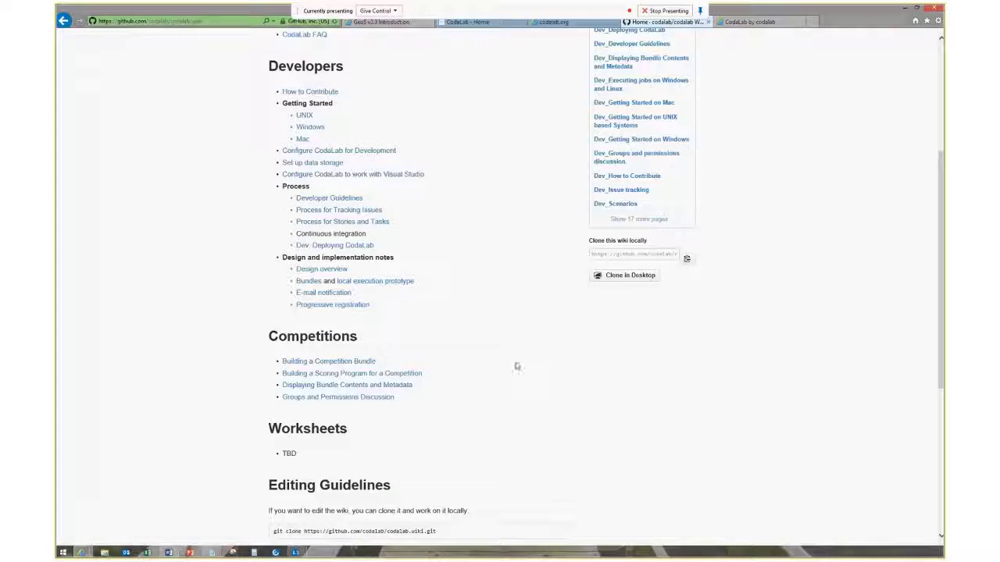
scroll(513, 364, "down", 1)
scroll(514, 365, "down", 3)
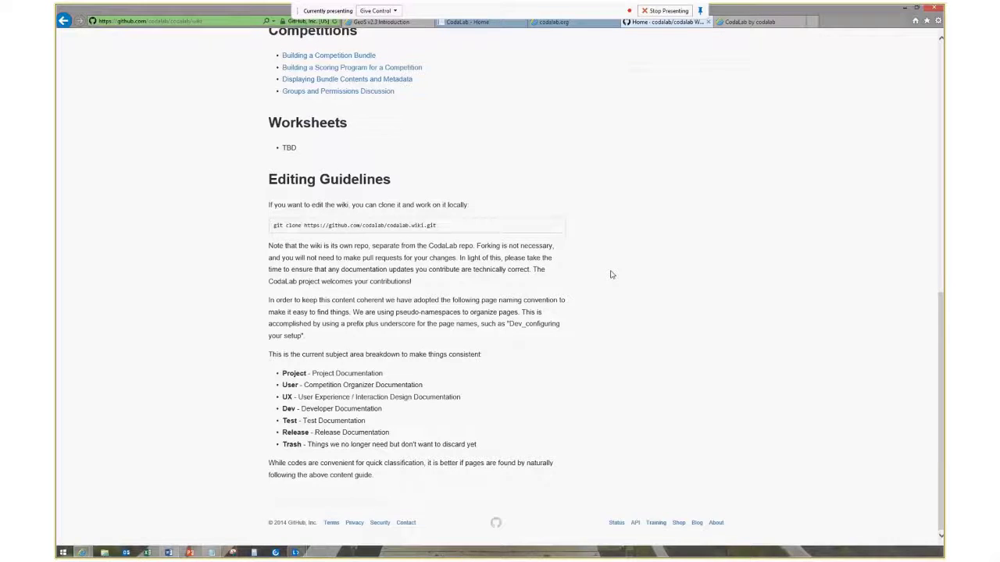
scroll(611, 275, "up", 15)
scroll(612, 274, "up", 1)
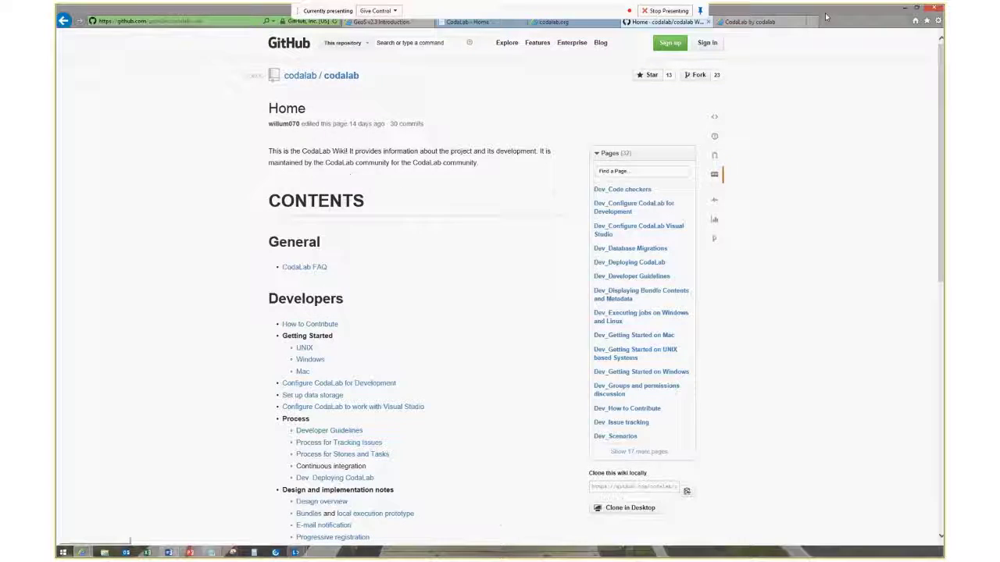